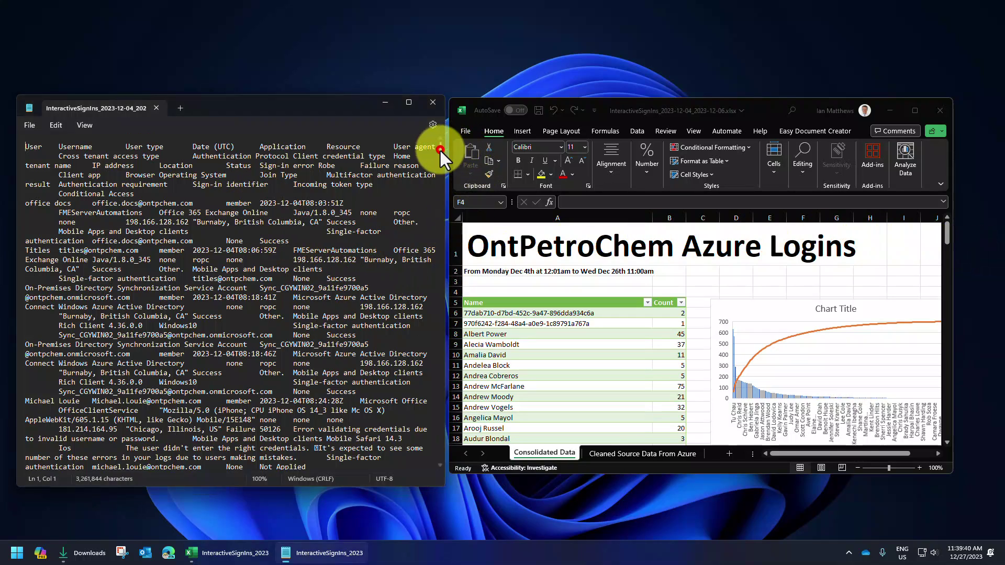
Step: Scroll through the sign-in log, then bring up a blank, maximized Book1 workbook in Excel
mouse_move(438, 149)
mouse_down()
mouse_move(439, 290)
mouse_move(450, 138)
mouse_up()
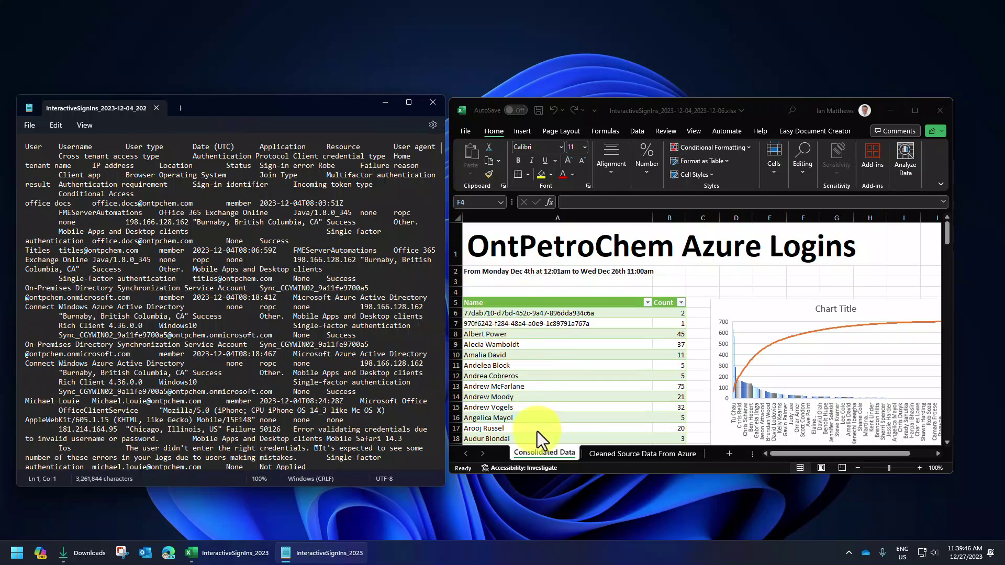
click(608, 454)
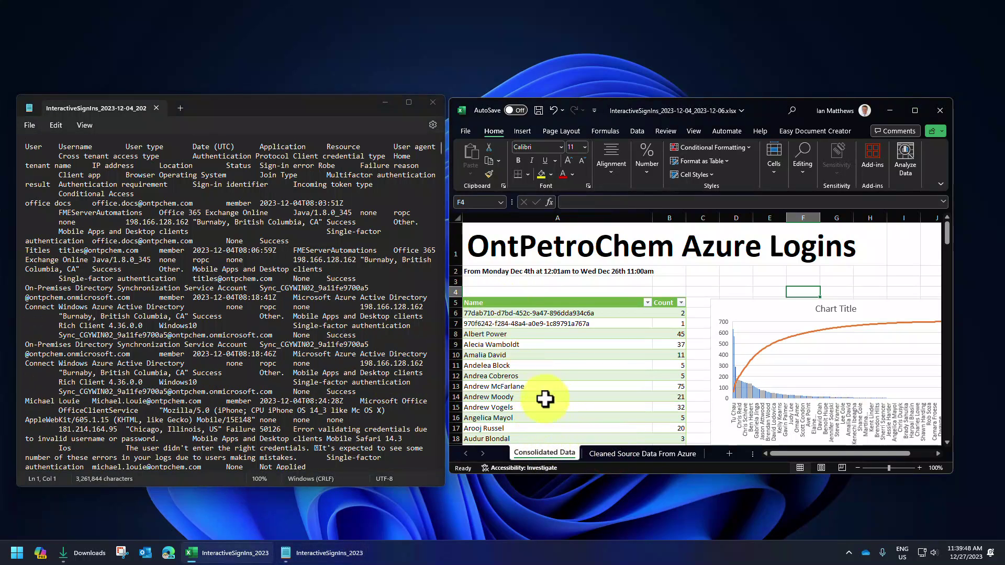
scroll(543, 341, down, 3)
scroll(546, 328, up, 3)
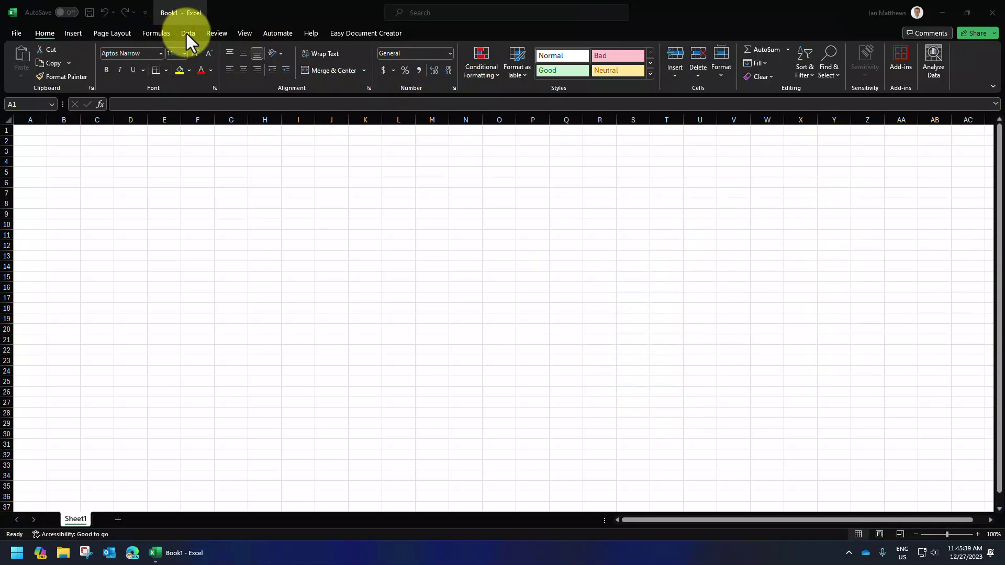
Step: Show the Data tab and place a Downloads File Explorer window over Excel's lower right
click(186, 32)
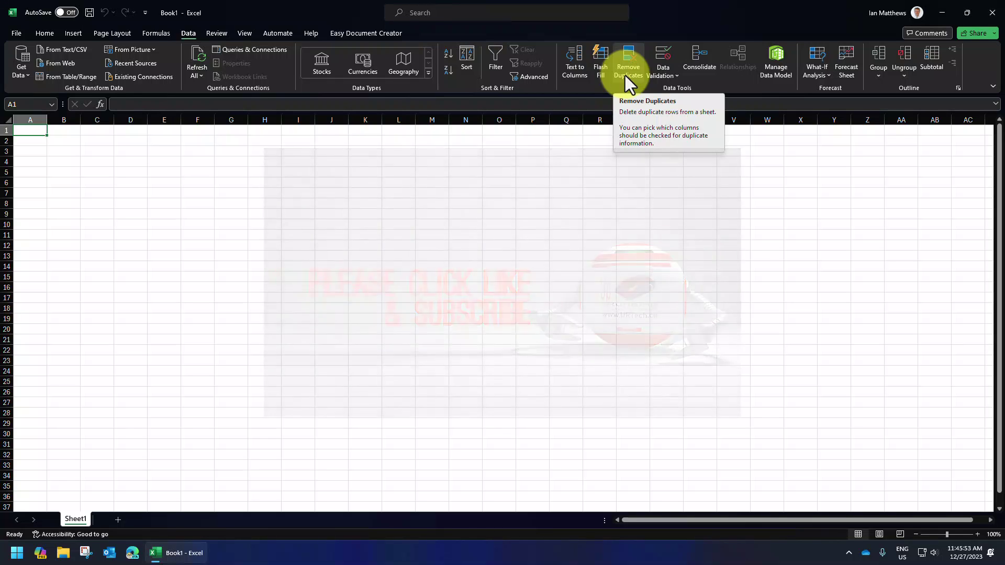
key(super+e)
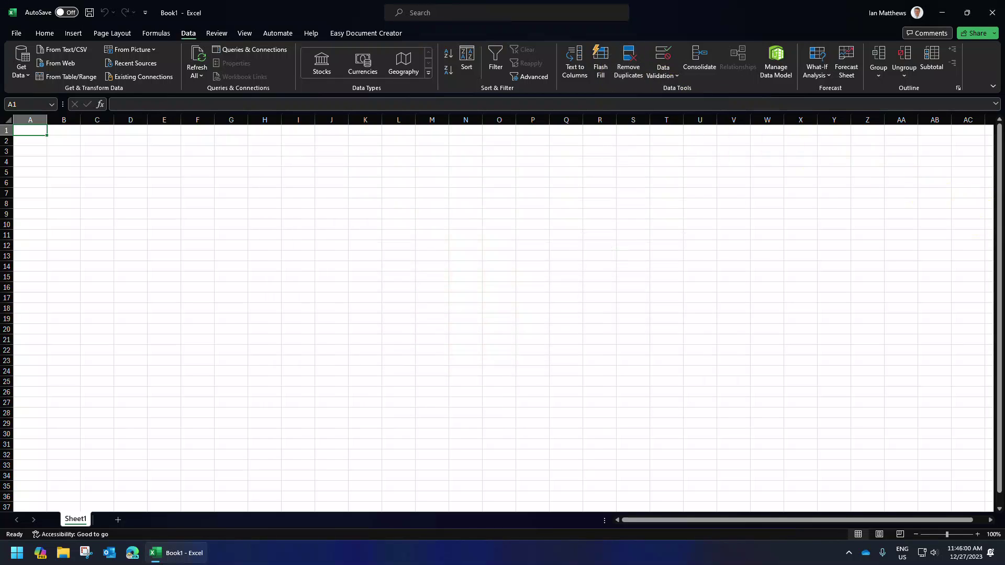
drag(994, 248, 915, 310)
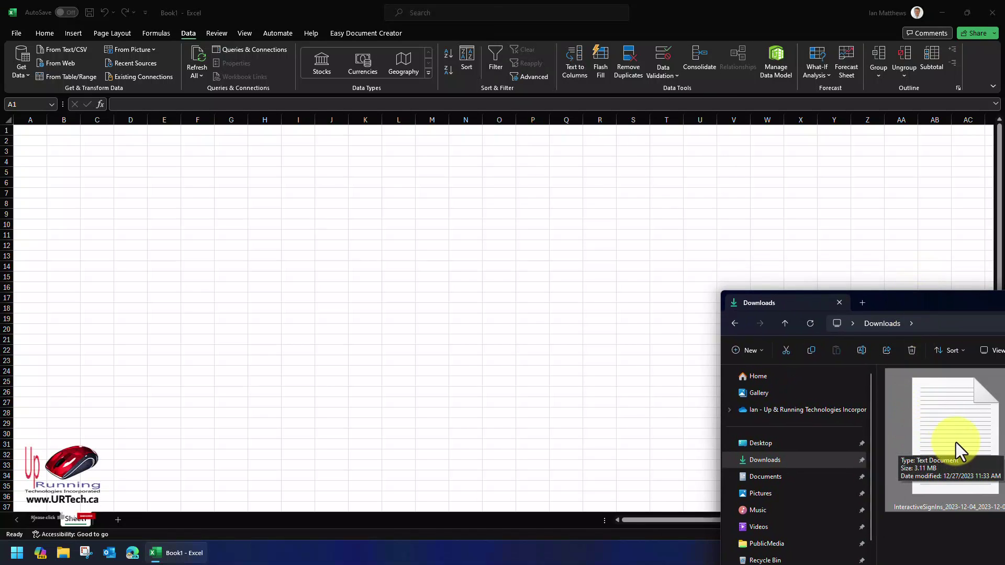
Step: Open the InteractiveSignIns text export in Excel and widen column A to show full user names
drag(956, 442, 39, 180)
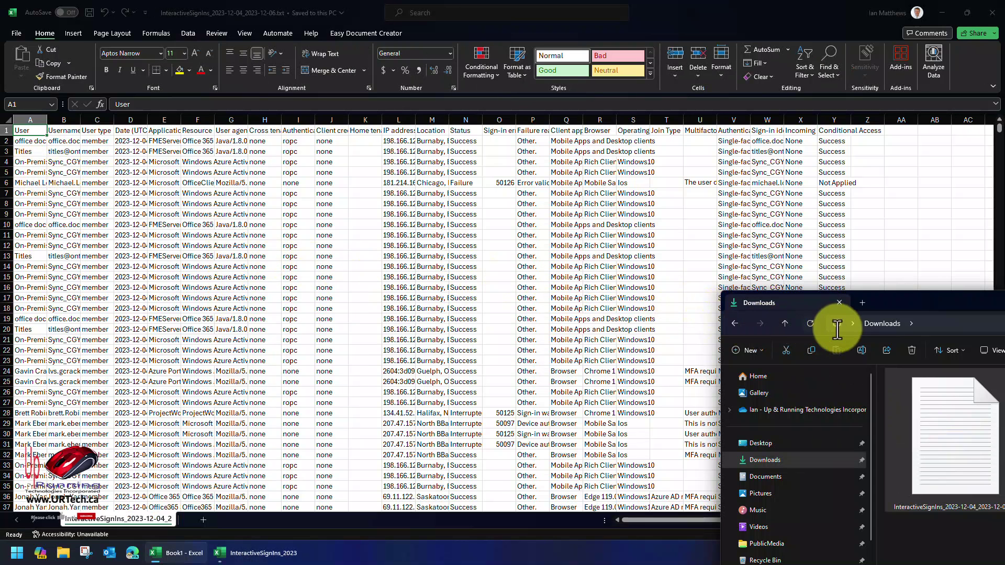
click(895, 306)
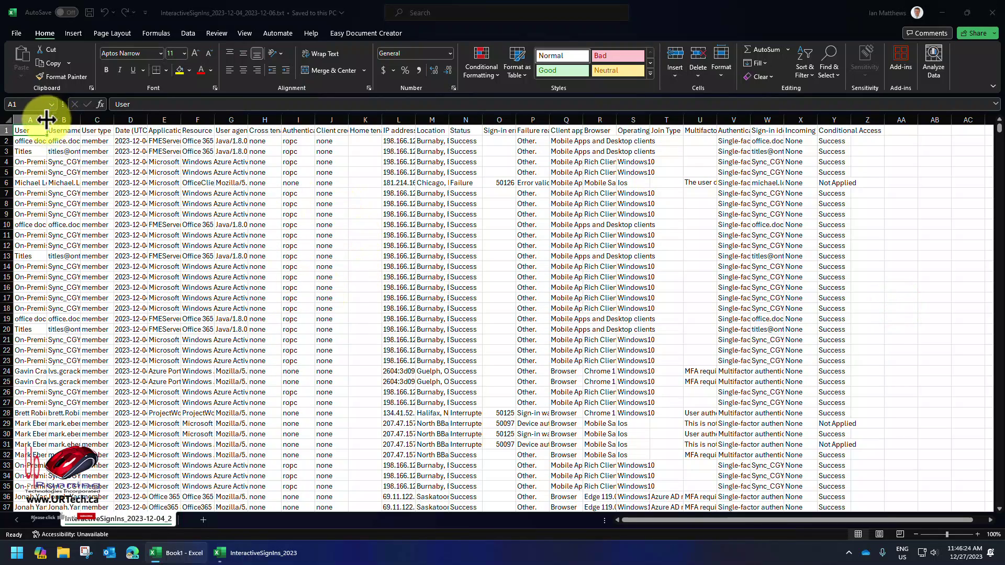
drag(47, 119, 153, 118)
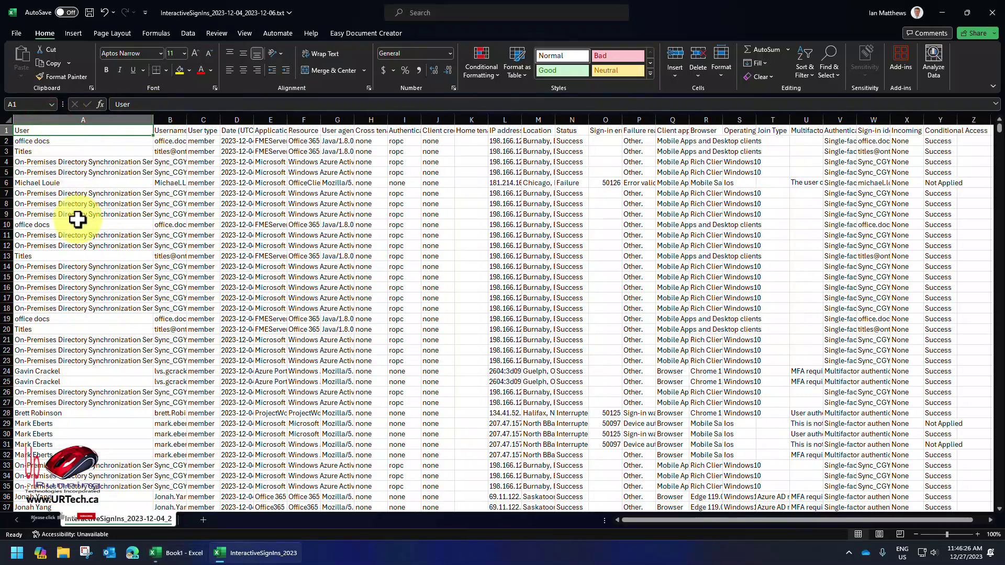
scroll(91, 256, down, 10)
scroll(91, 256, up, 10)
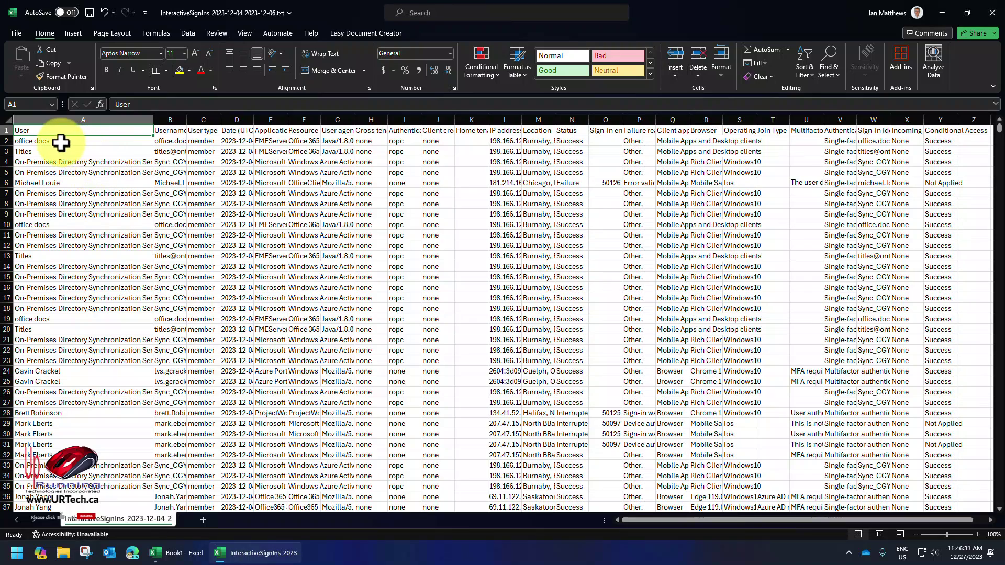
click(50, 184)
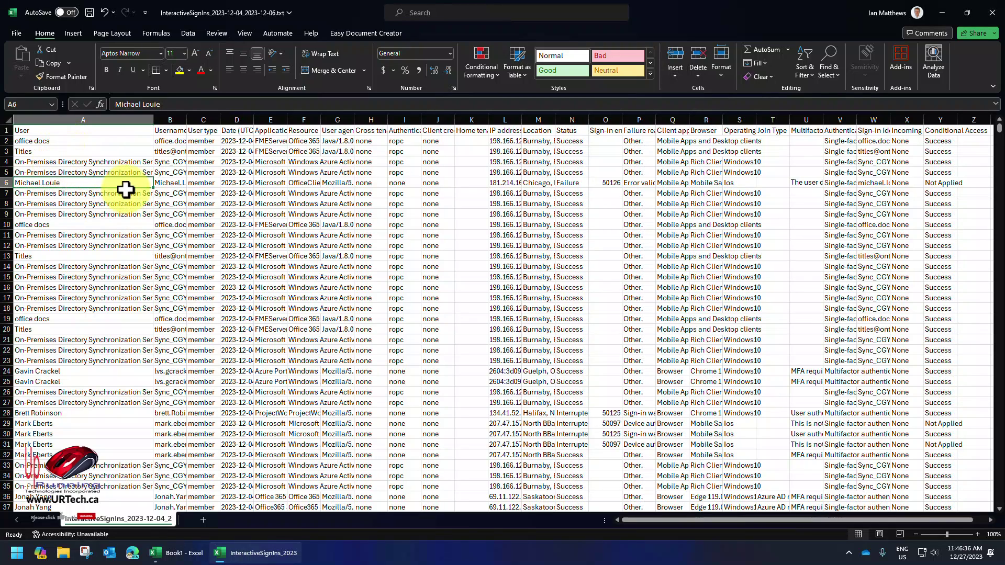
scroll(111, 284, down, 7)
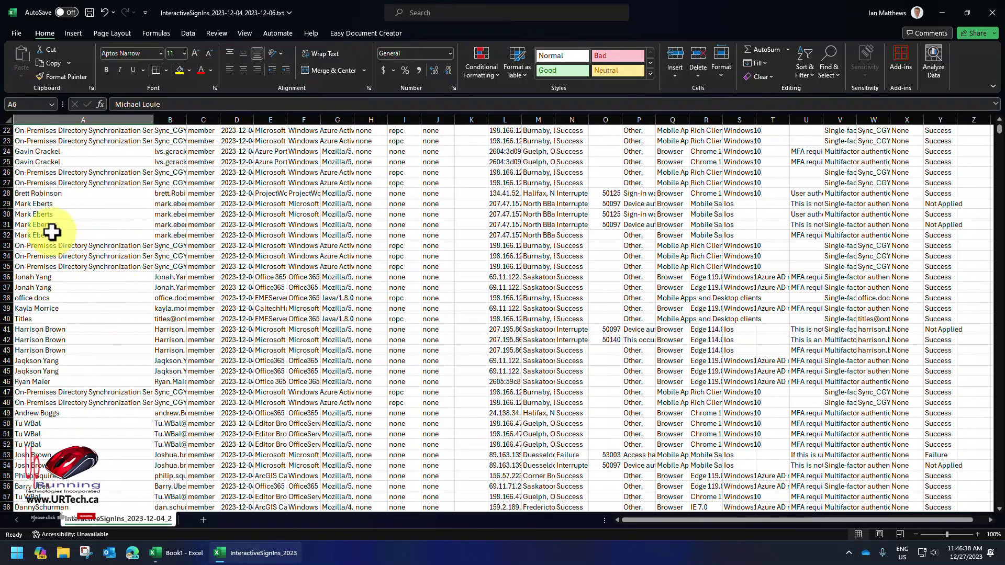
scroll(125, 272, up, 7)
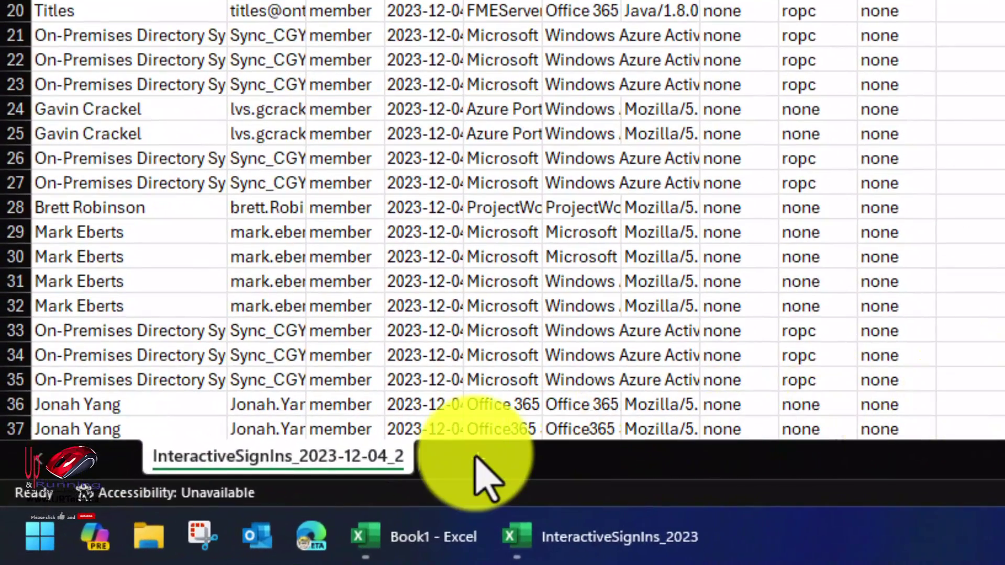
Step: Add Sheet3, select D7, and open Consolidate with Count as the summary function
click(203, 518)
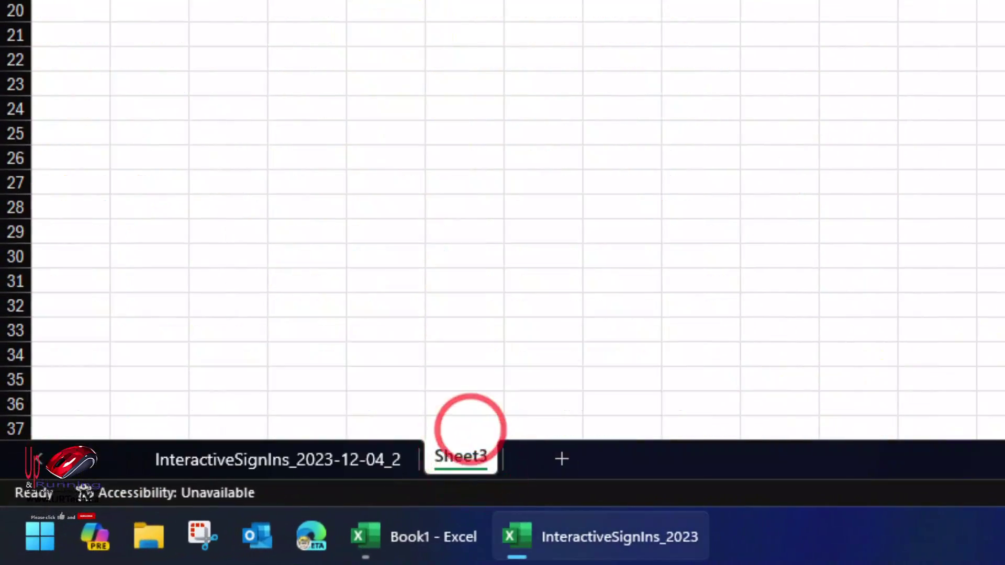
click(125, 193)
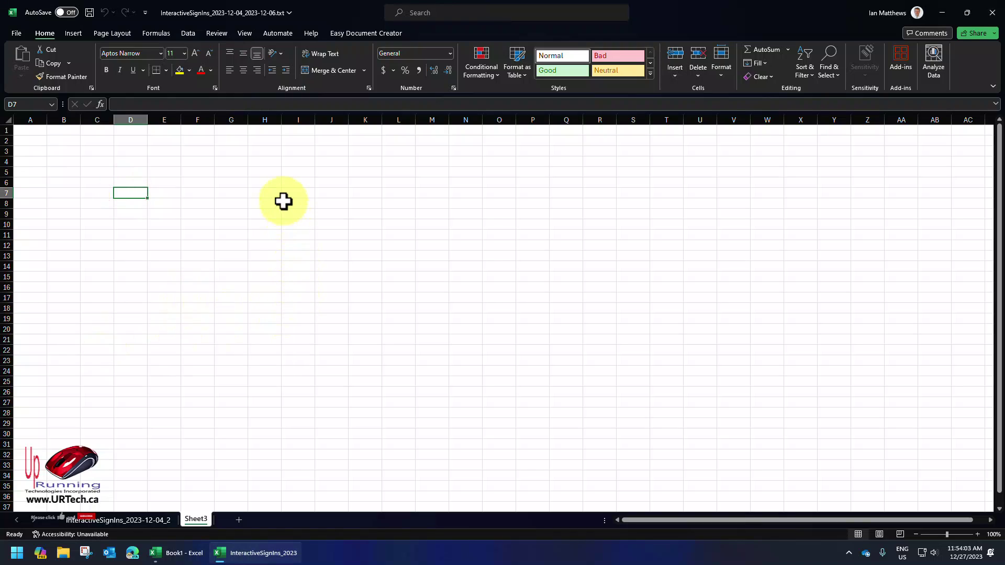
click(189, 33)
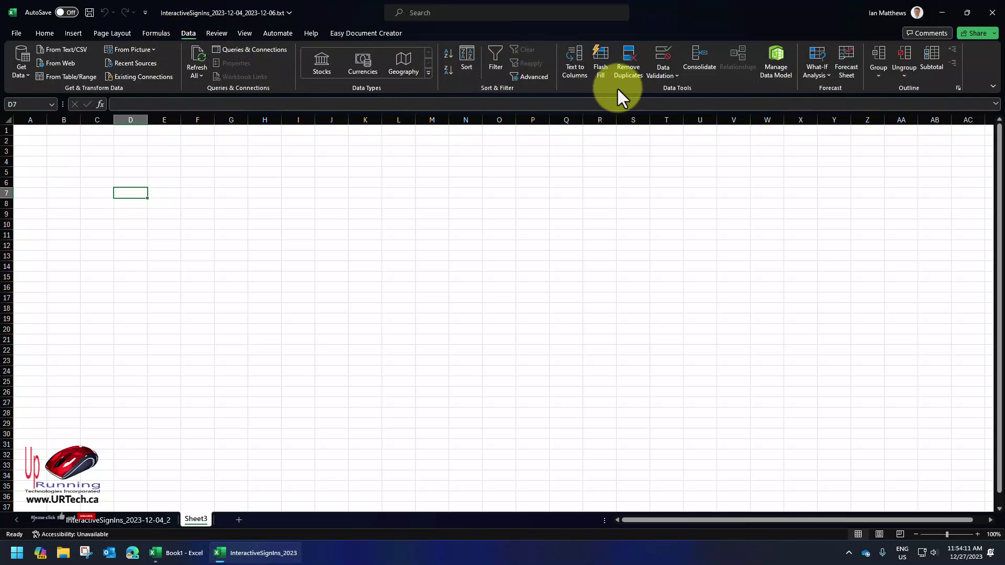
click(696, 61)
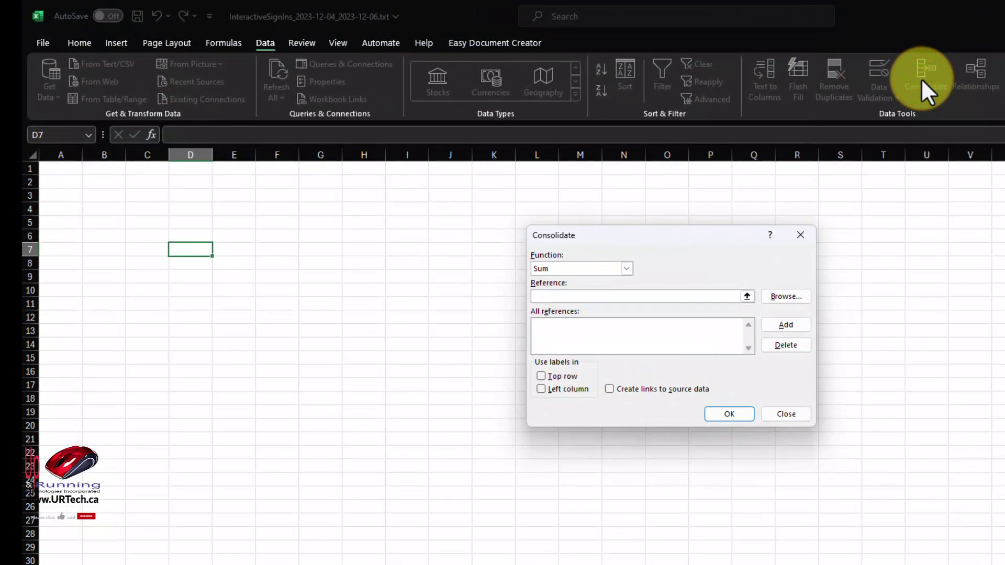
click(626, 269)
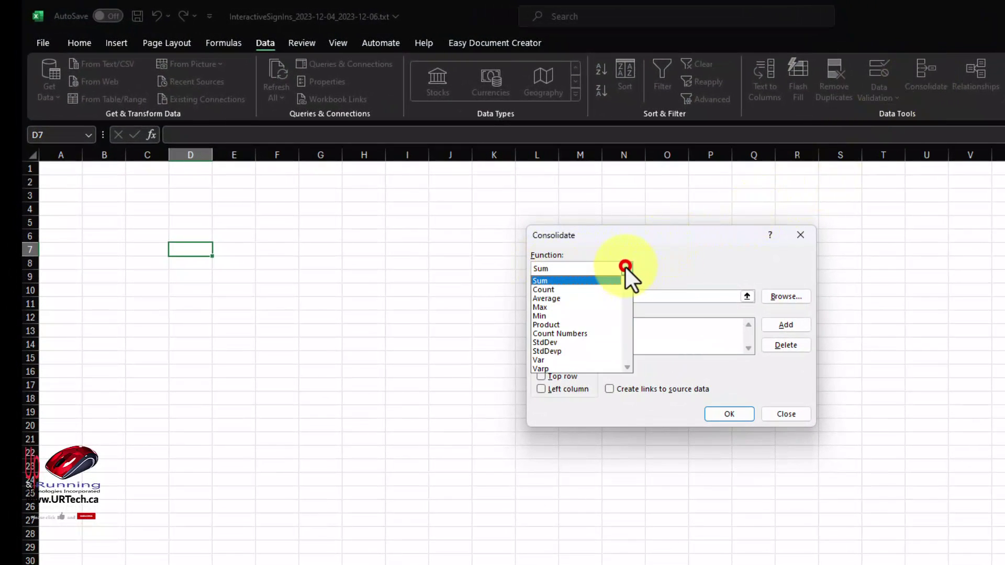
click(580, 288)
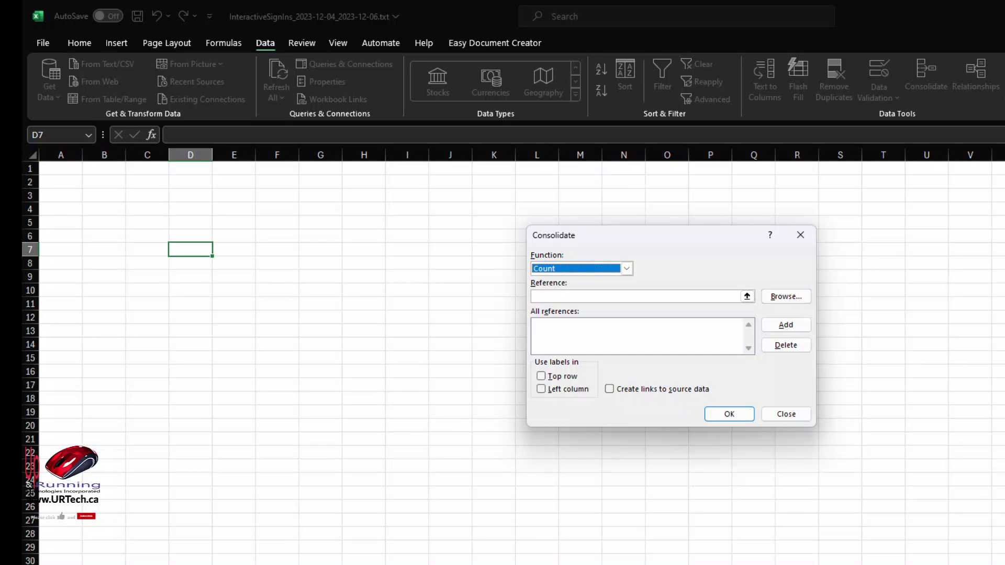
Step: Set the consolidation reference to A1:B7051 on the InteractiveSignIns_2023-12-04_2 sheet
click(746, 296)
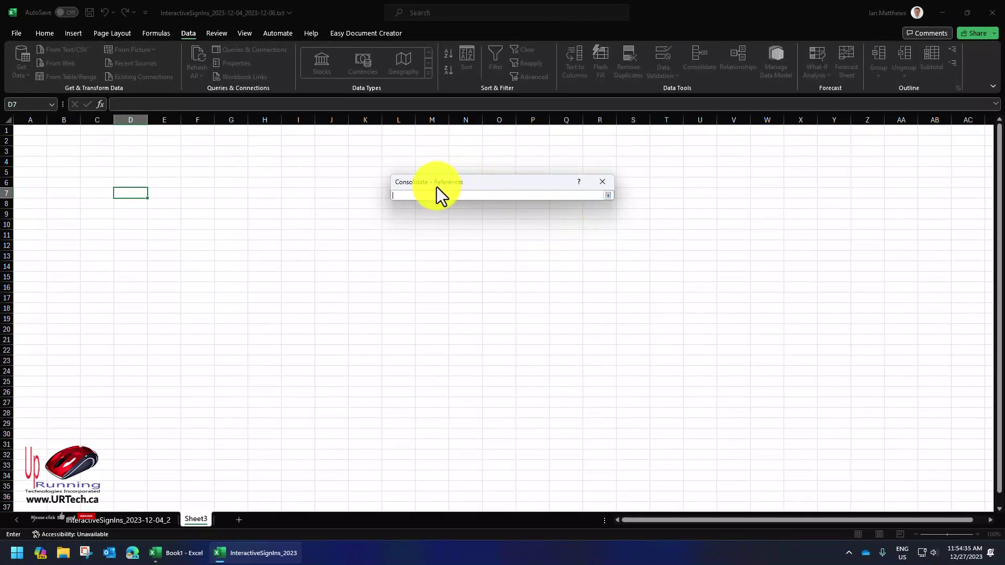
click(104, 522)
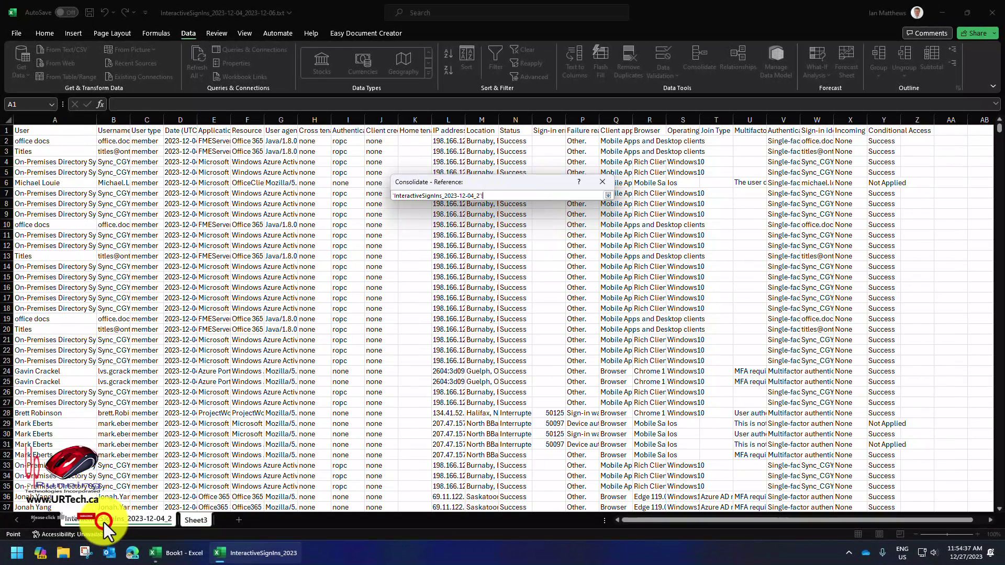
click(26, 129)
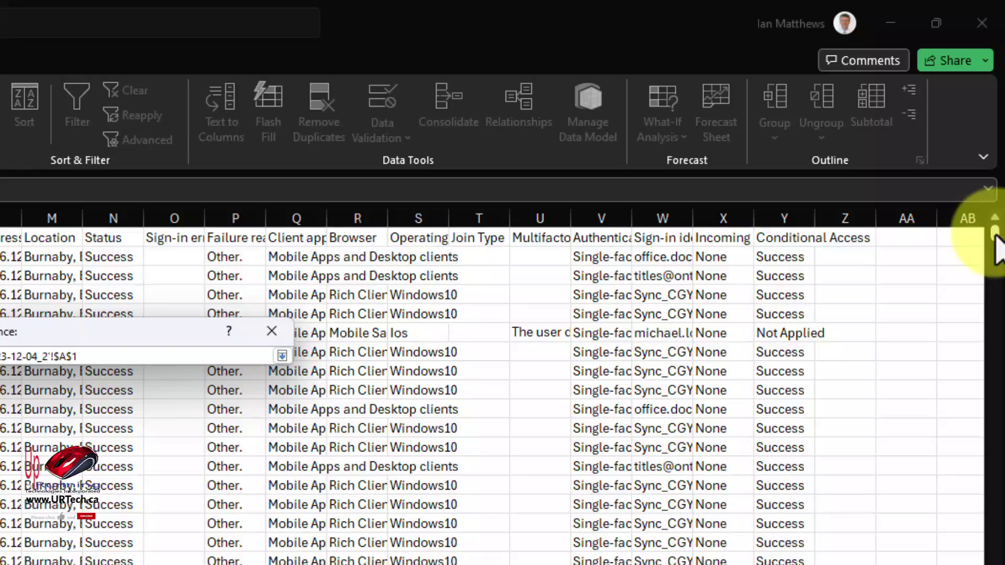
drag(998, 126, 997, 165)
drag(991, 298, 995, 564)
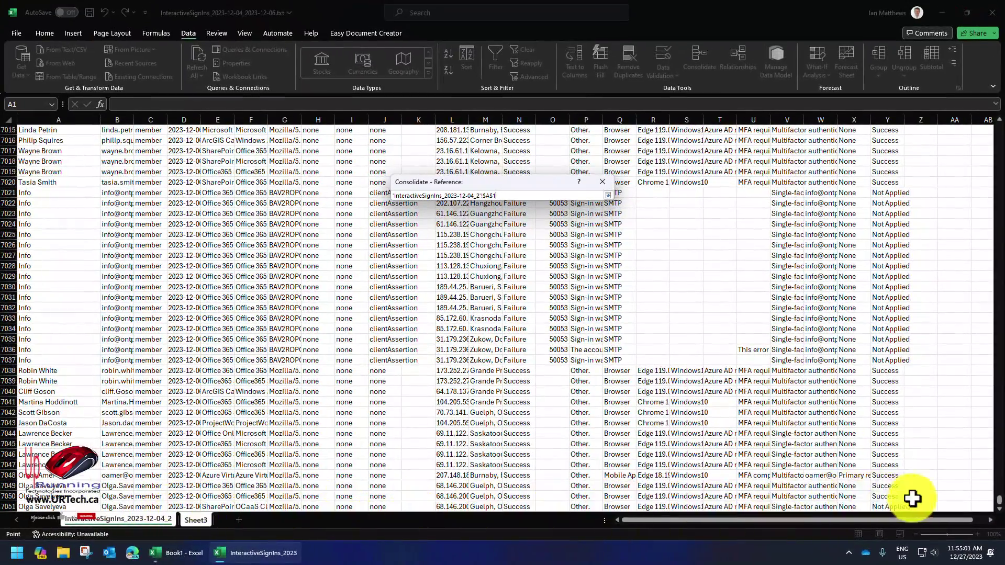
shift+click(128, 507)
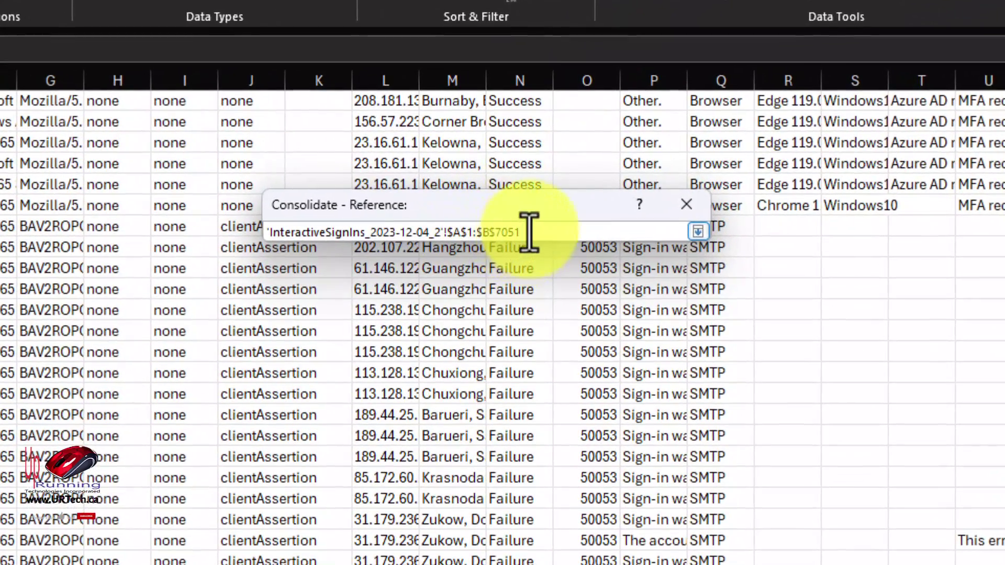
drag(525, 193, 450, 195)
key(Return)
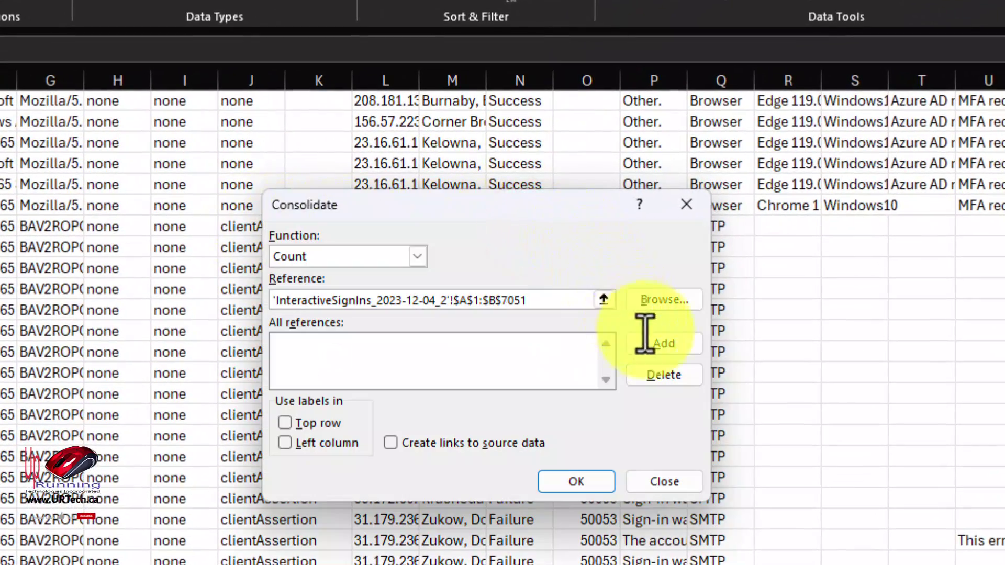
Step: Add the reference with Top row and Left column labels to output counts at D7, then reopen Consolidate from D15
click(654, 344)
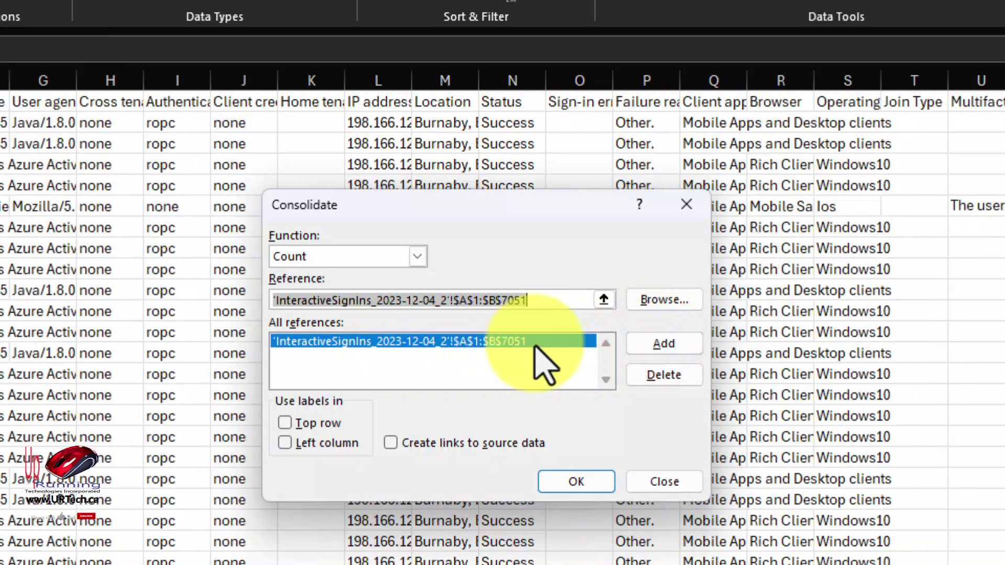
click(284, 422)
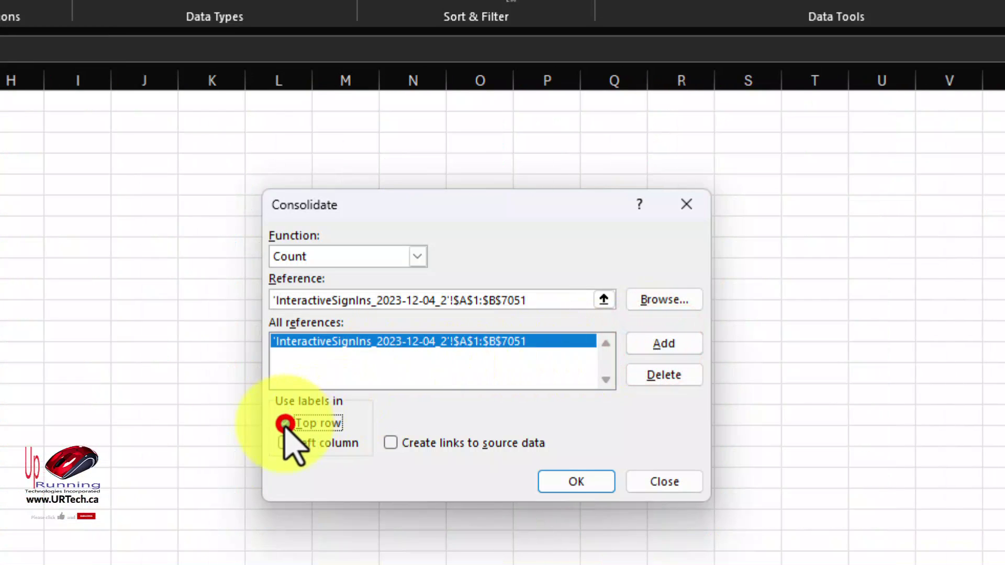
click(278, 442)
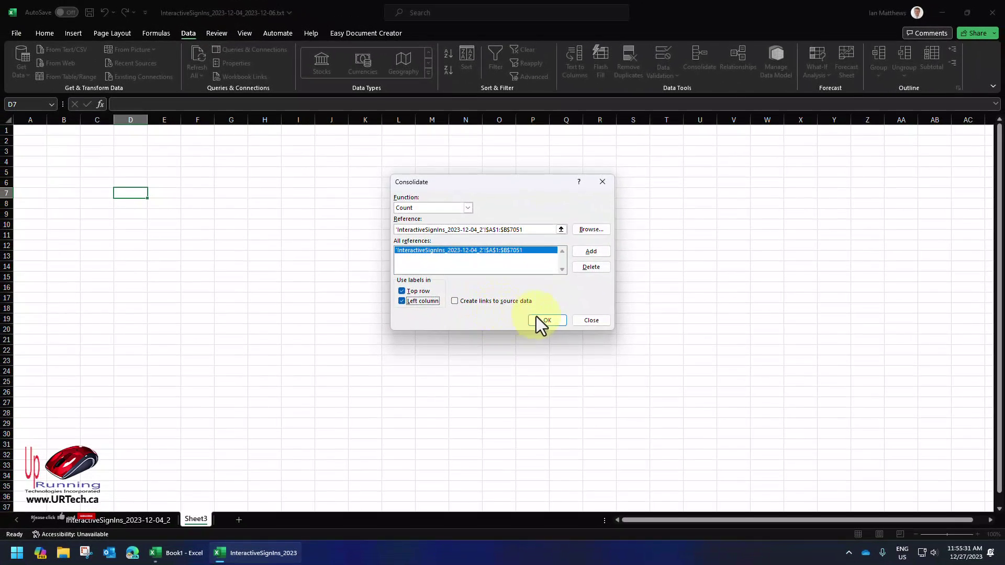
click(539, 319)
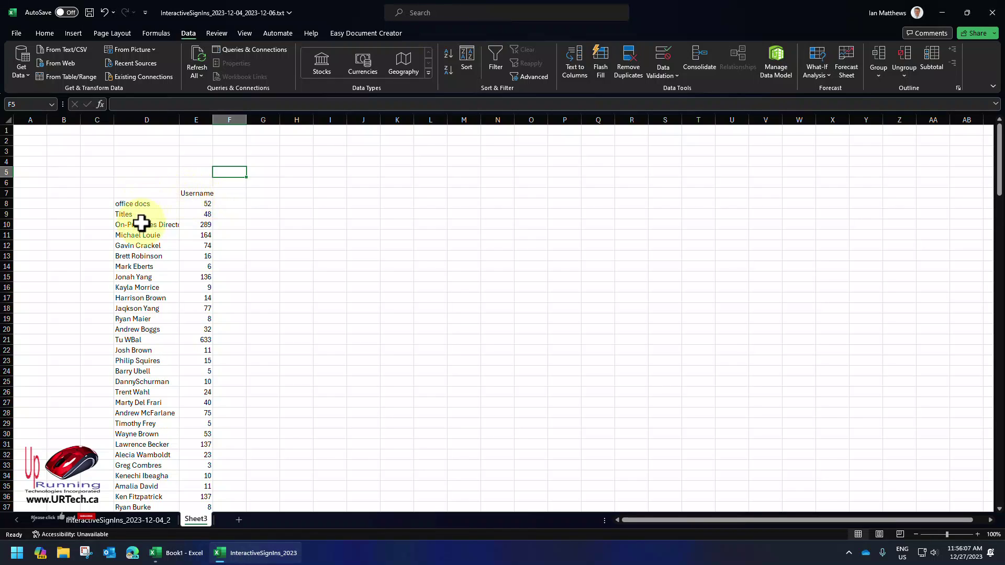
click(129, 277)
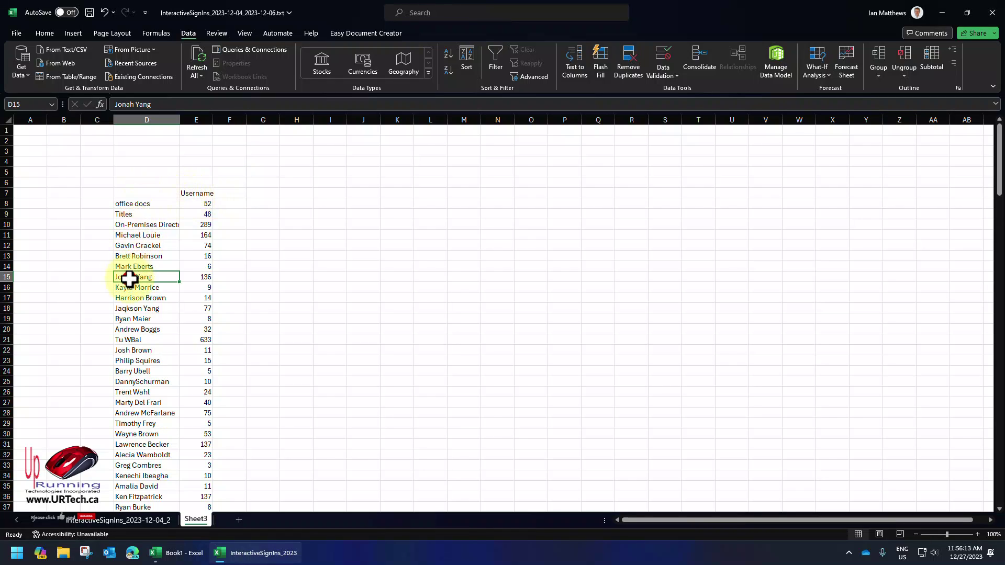
click(701, 59)
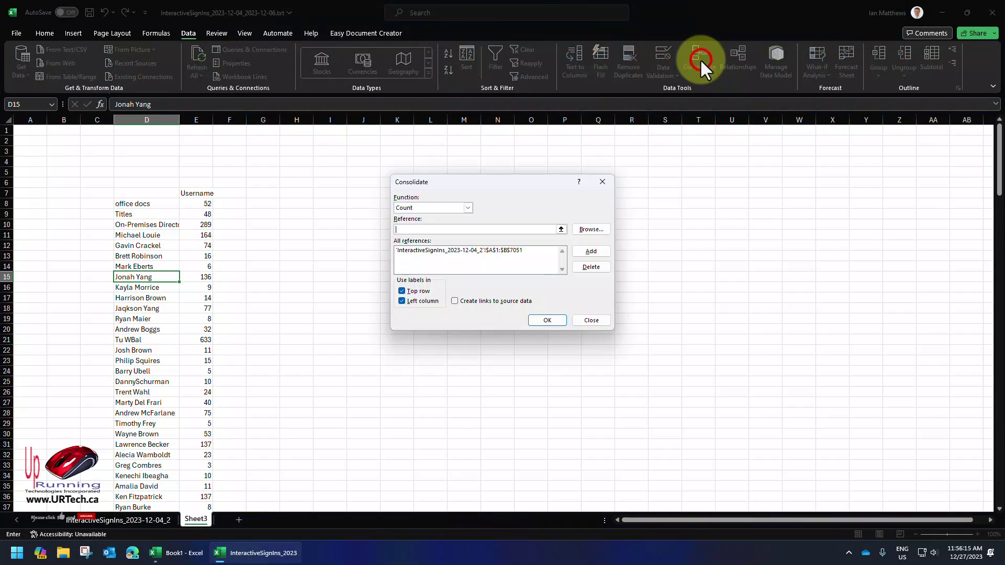
Step: Rerun the count consolidation at D15 with links to source data, then expand and collapse a group
click(454, 300)
click(550, 320)
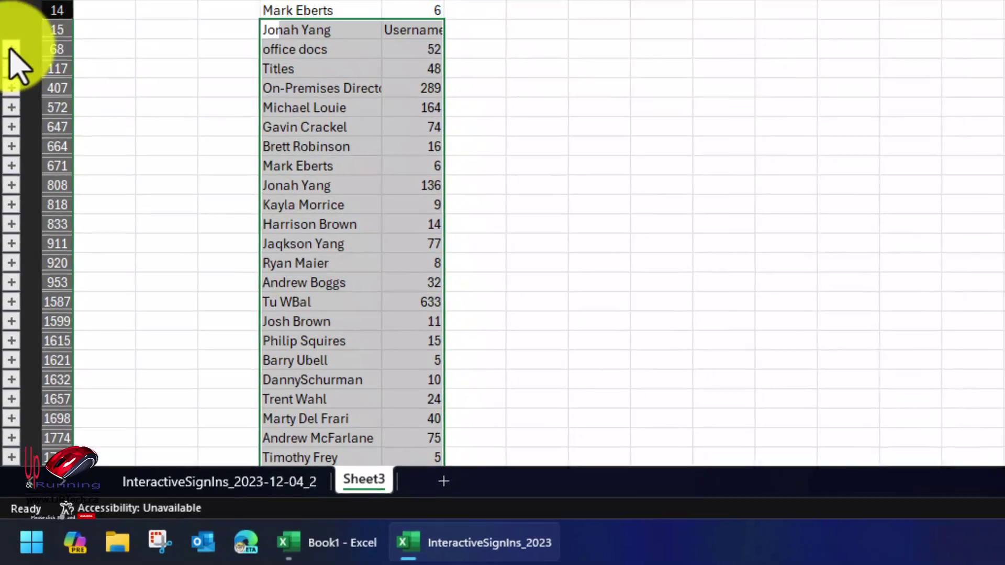
click(12, 24)
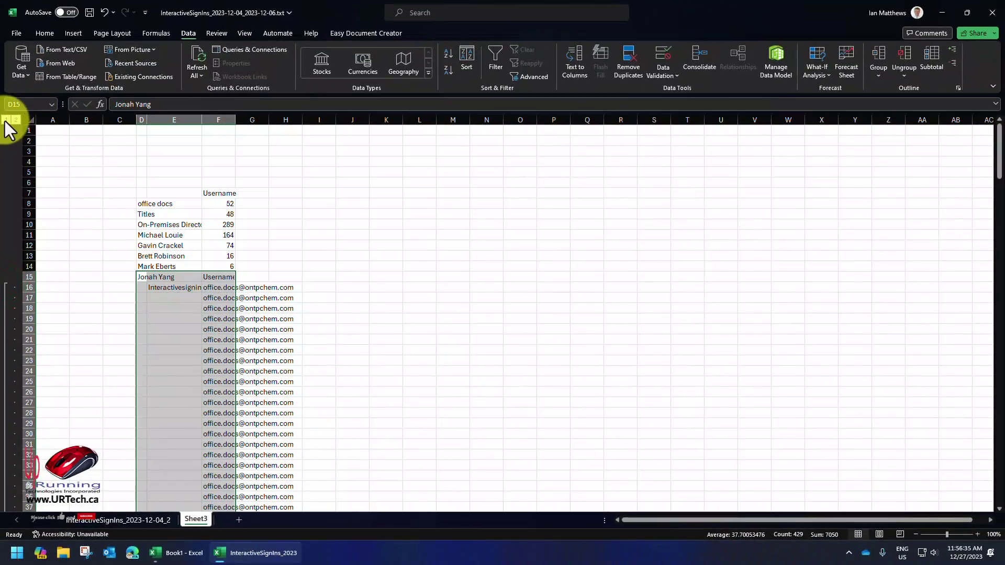
click(7, 120)
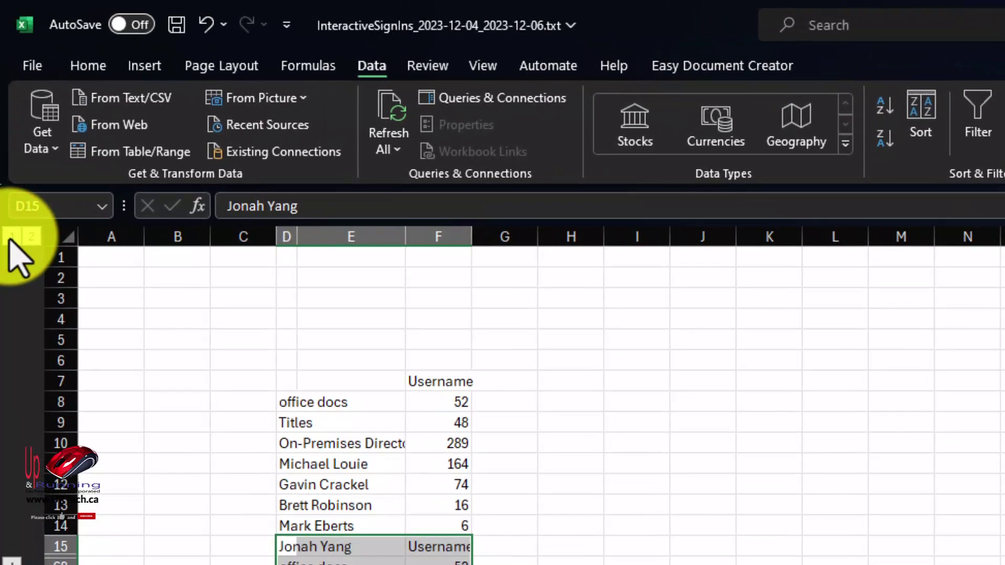
Step: Widen column D and enter the header 'User' in D7
click(347, 381)
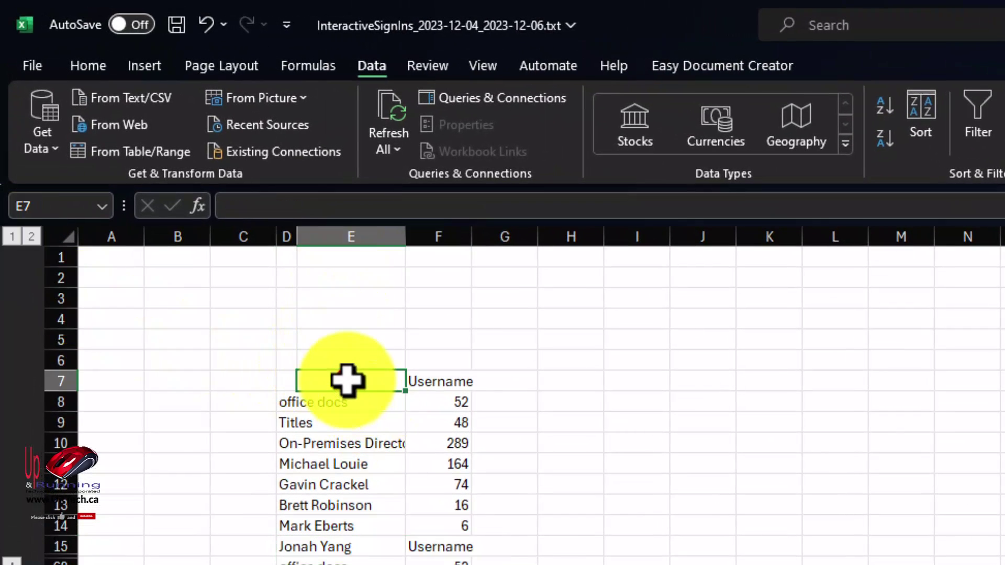
drag(293, 236, 395, 238)
click(334, 378)
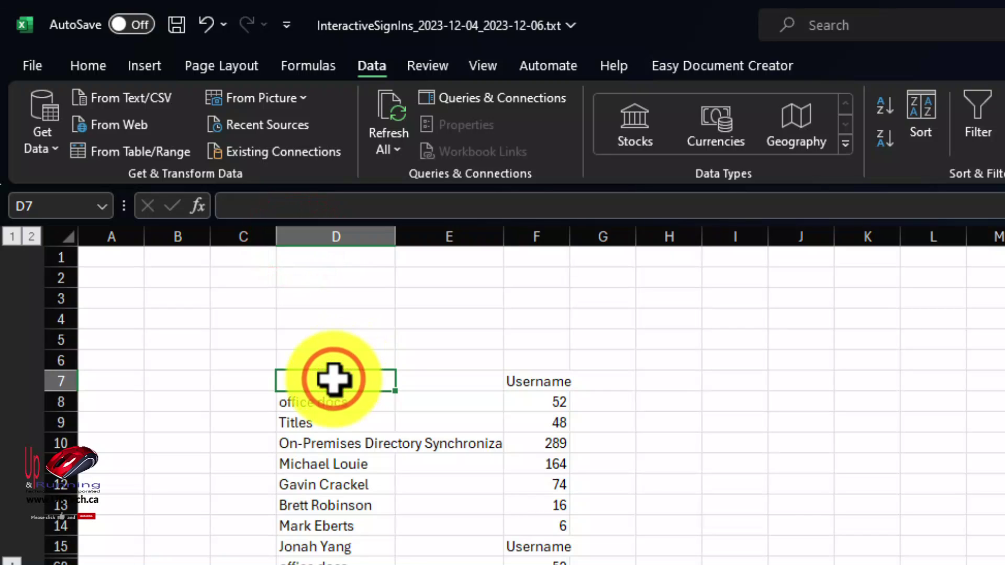
text(User)
key(Tab)
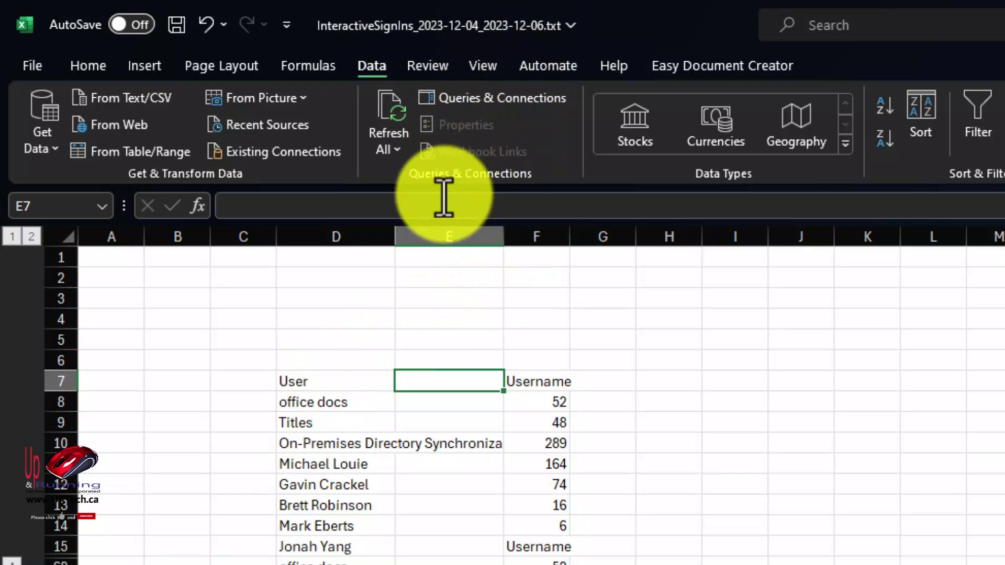
Step: Delete the empty column E and rename the Username header in E7 to 'Count'
click(444, 236)
right_click(444, 236)
click(478, 464)
click(434, 381)
double_click(434, 381)
key(BackSpace)
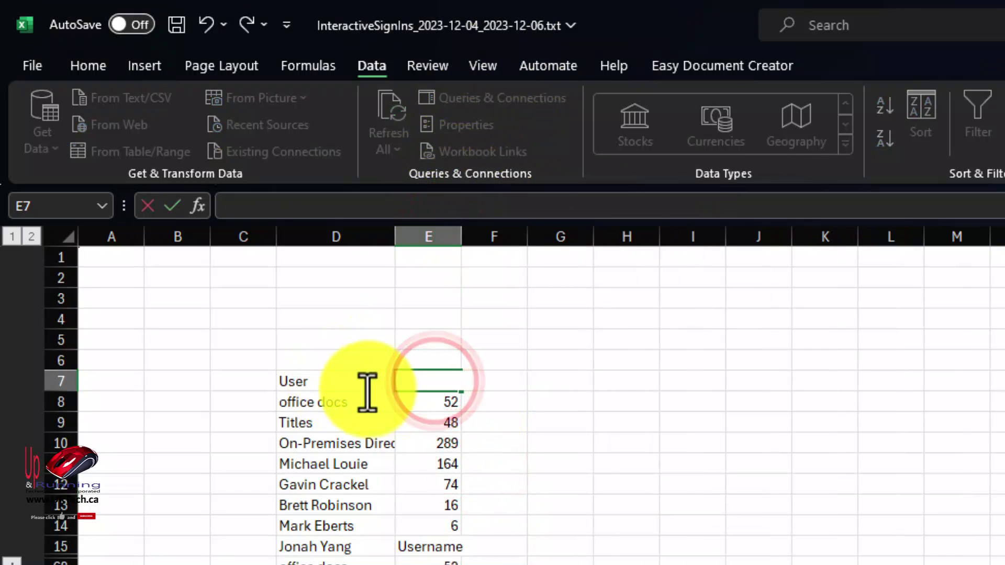
text(Count)
click(332, 384)
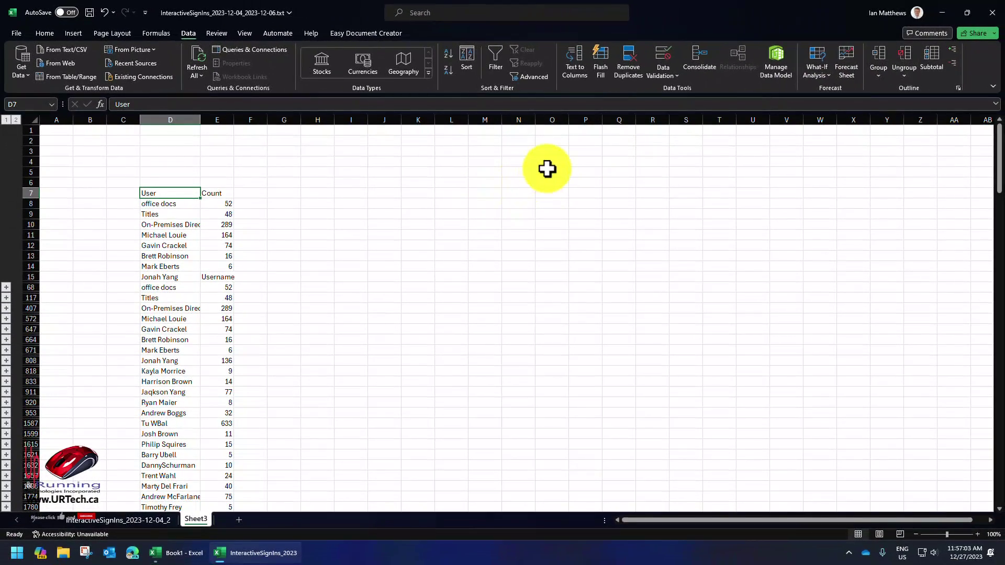
Step: Format the User/Count list as a Medium orange table with headers and sort User A to Z
click(40, 35)
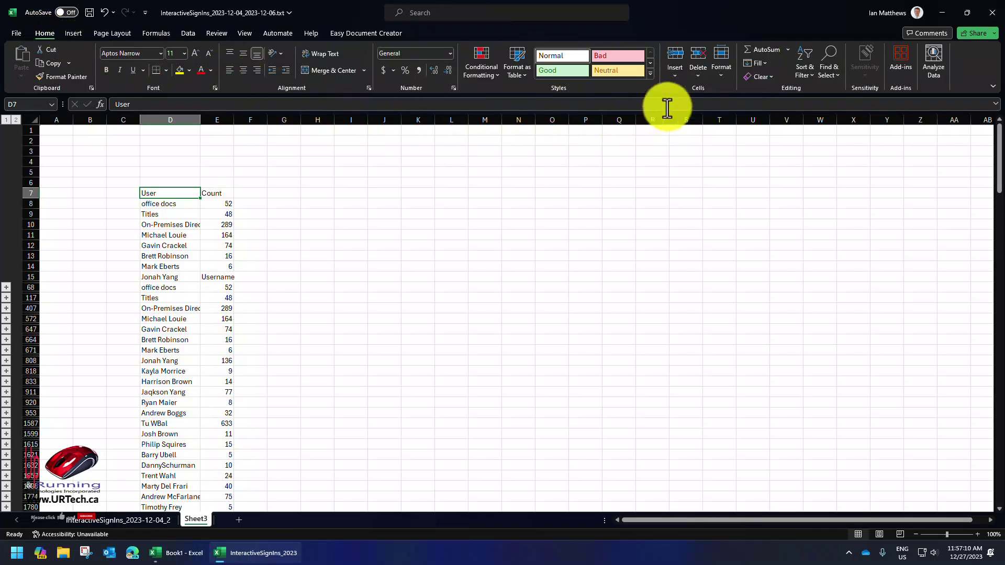
click(806, 71)
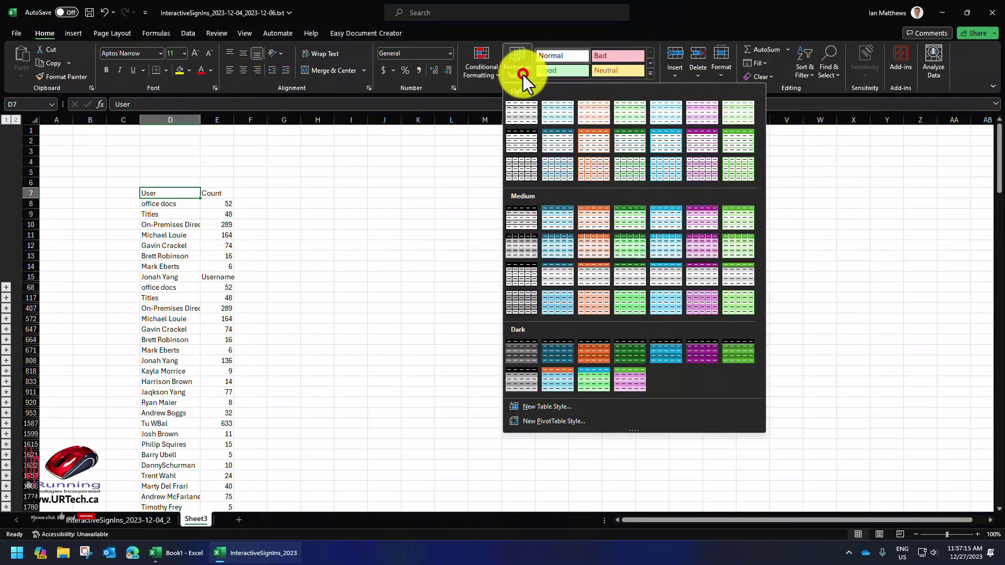
click(590, 276)
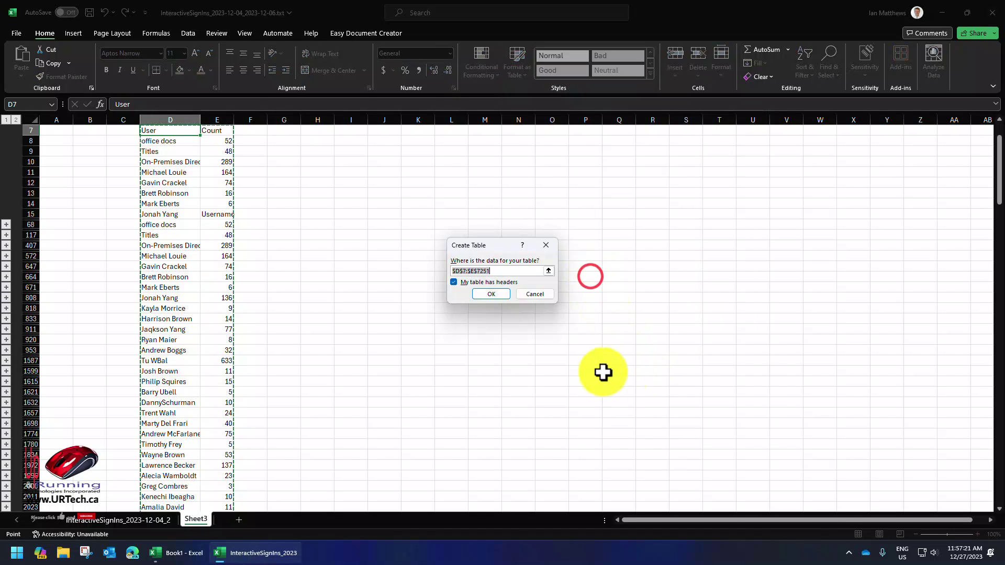
click(497, 294)
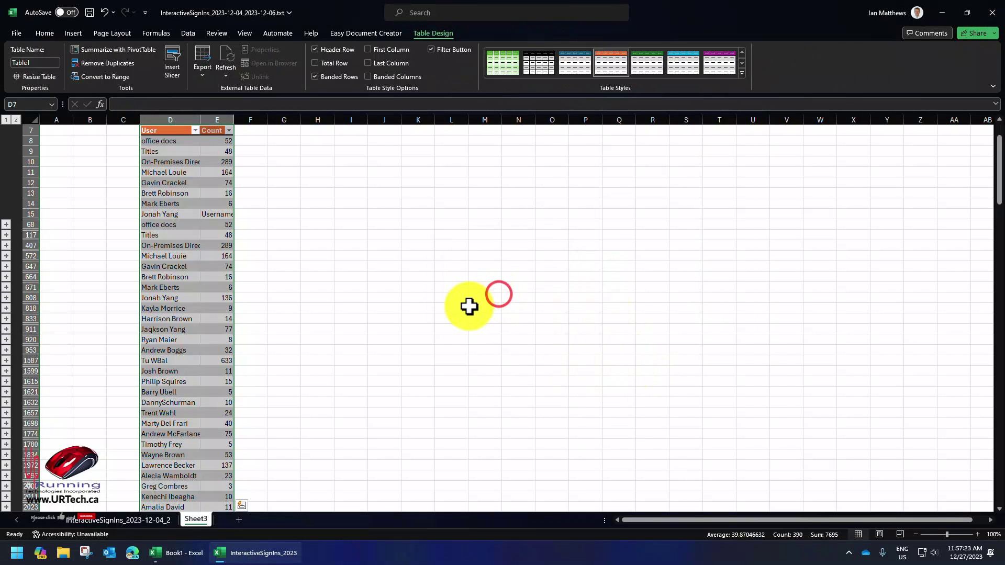
scroll(468, 306, up, 2)
click(194, 193)
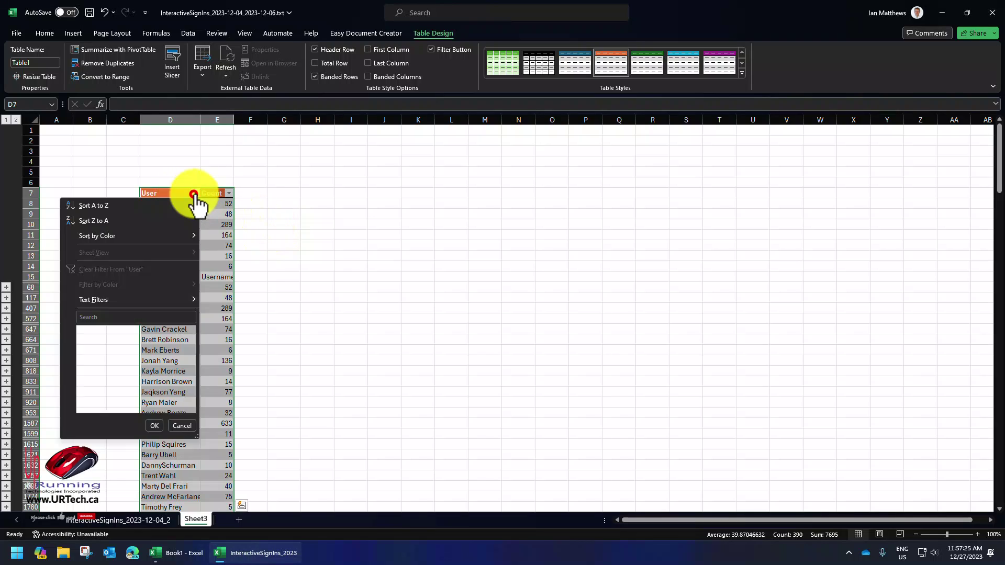
click(93, 206)
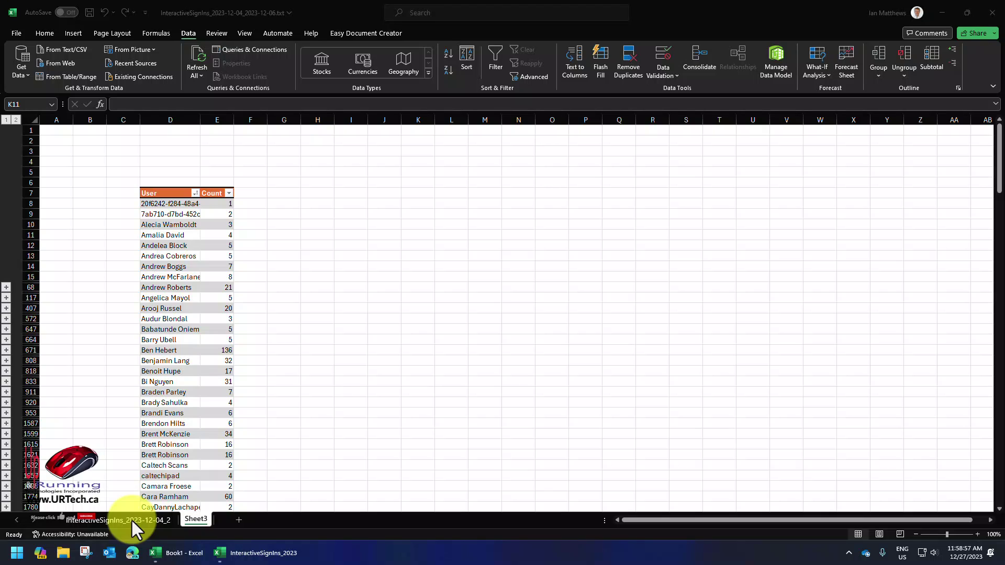
Step: Remove duplicates on column A of the InteractiveSignIns sheet with headers, leaving 187 unique users
click(131, 519)
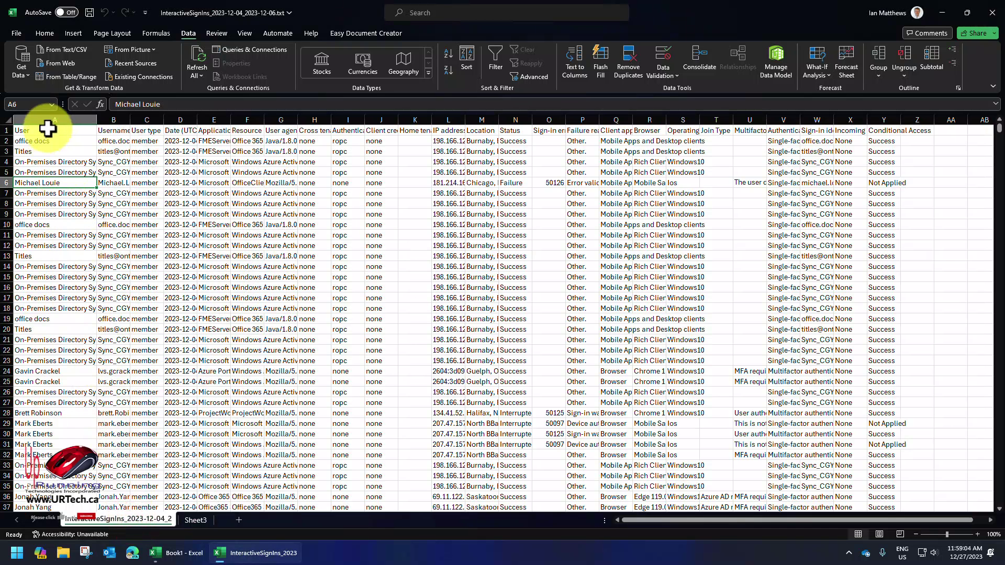
click(45, 131)
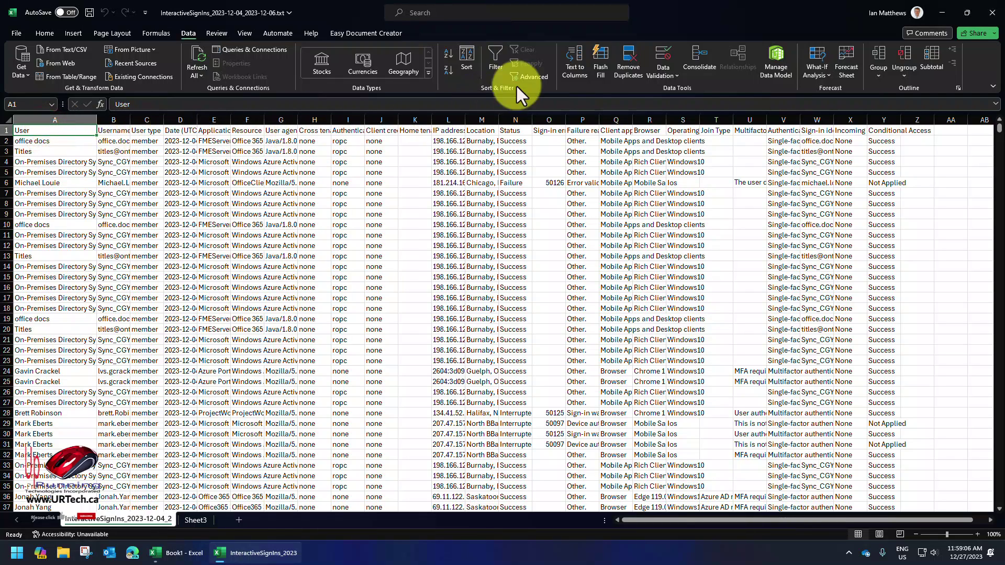
click(630, 70)
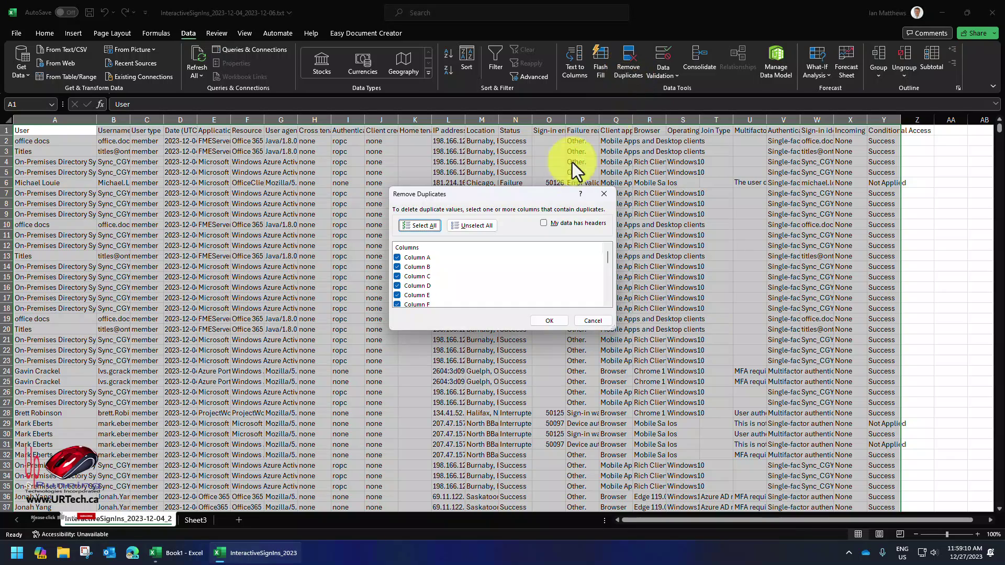
click(481, 226)
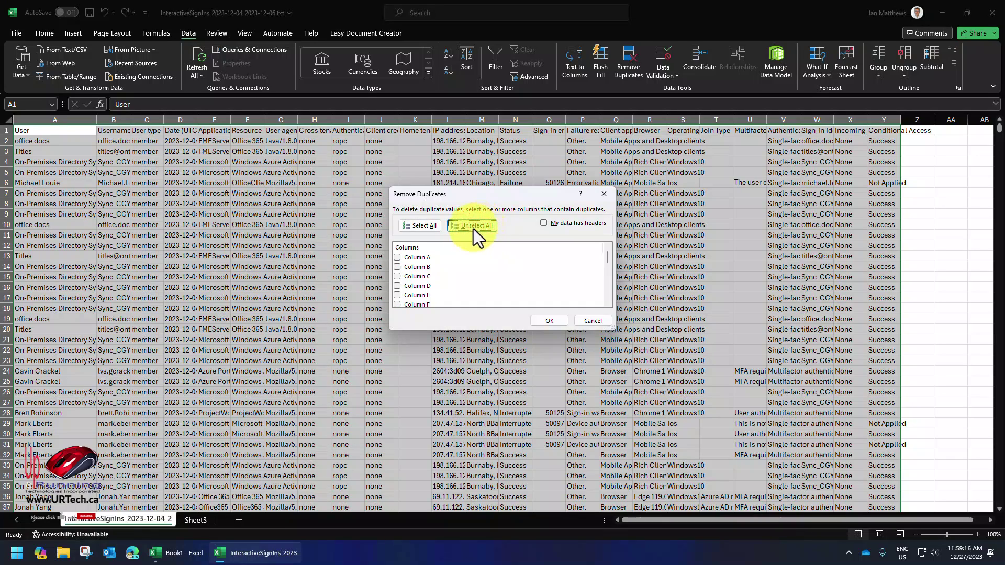
click(397, 257)
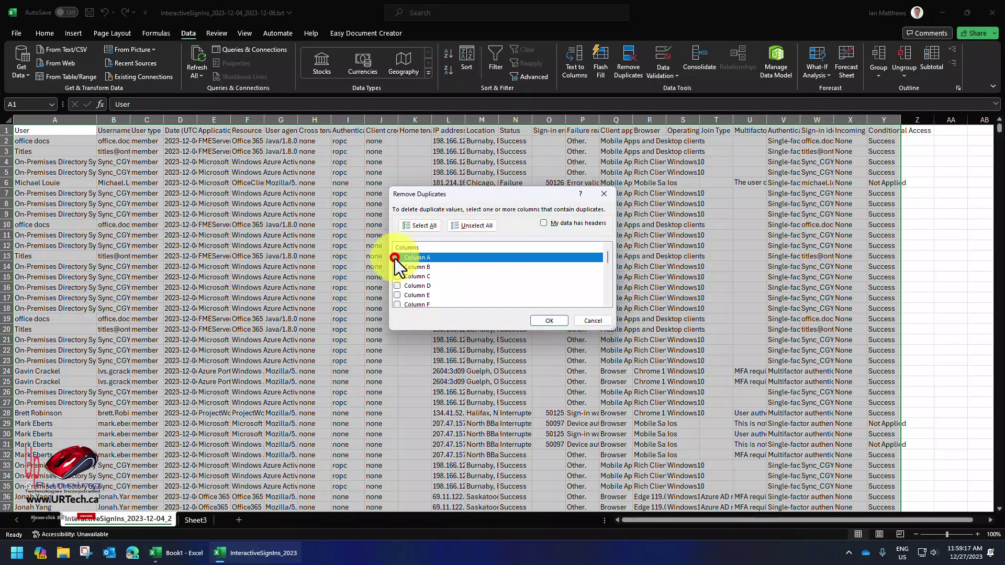
click(543, 223)
click(556, 320)
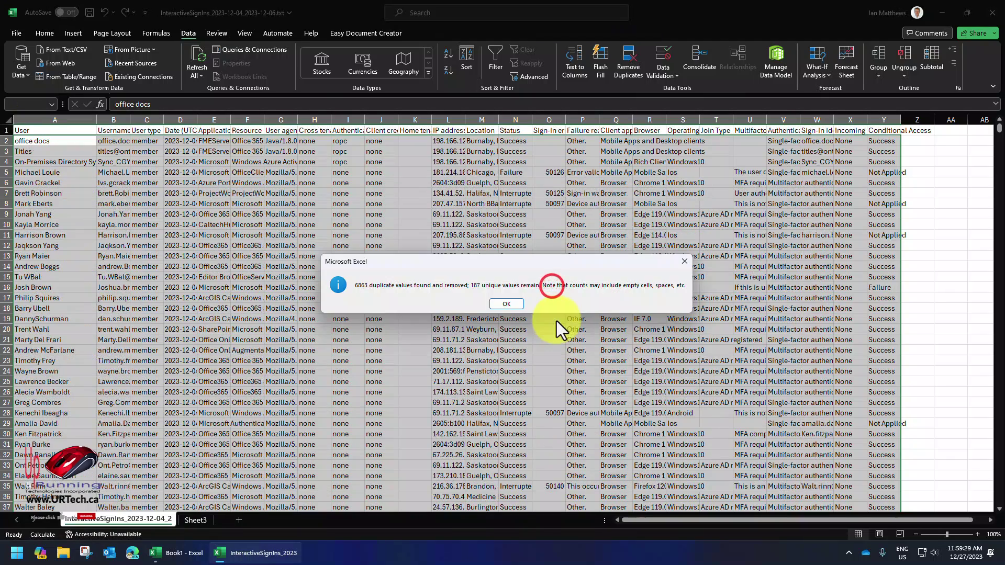
Step: Dismiss the duplicates-removed summary and sort the log A to Z by user name in column A
click(505, 304)
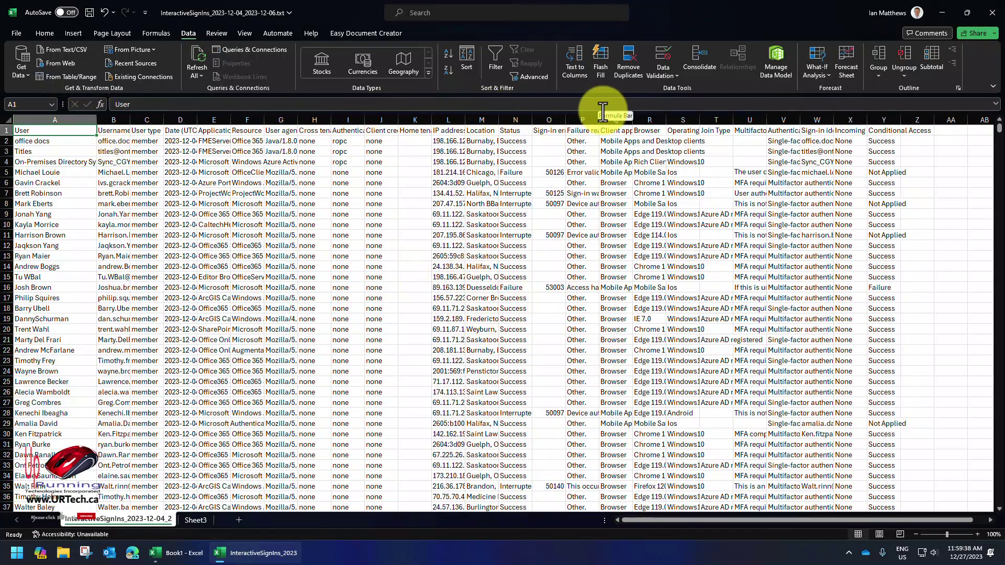
click(44, 33)
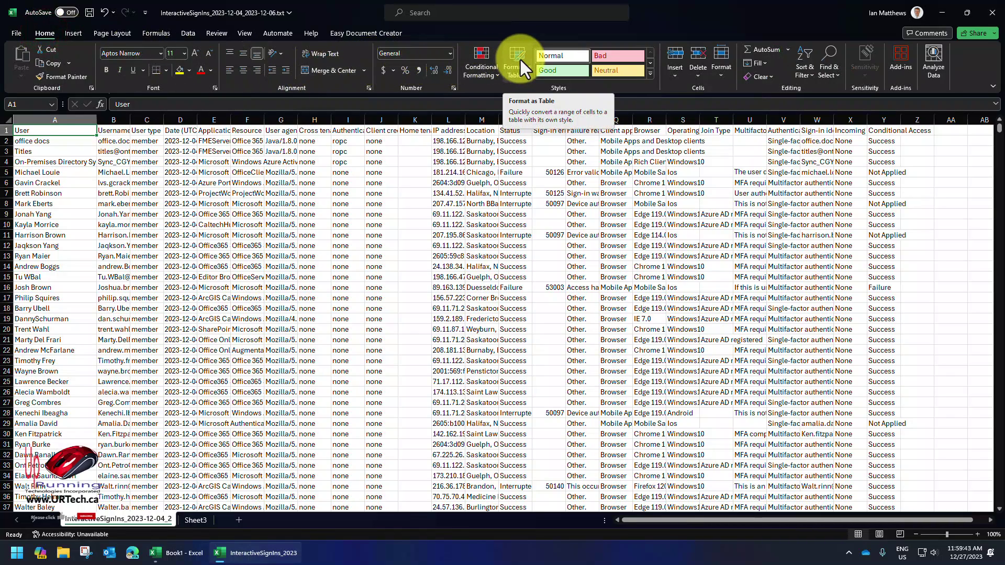
click(801, 70)
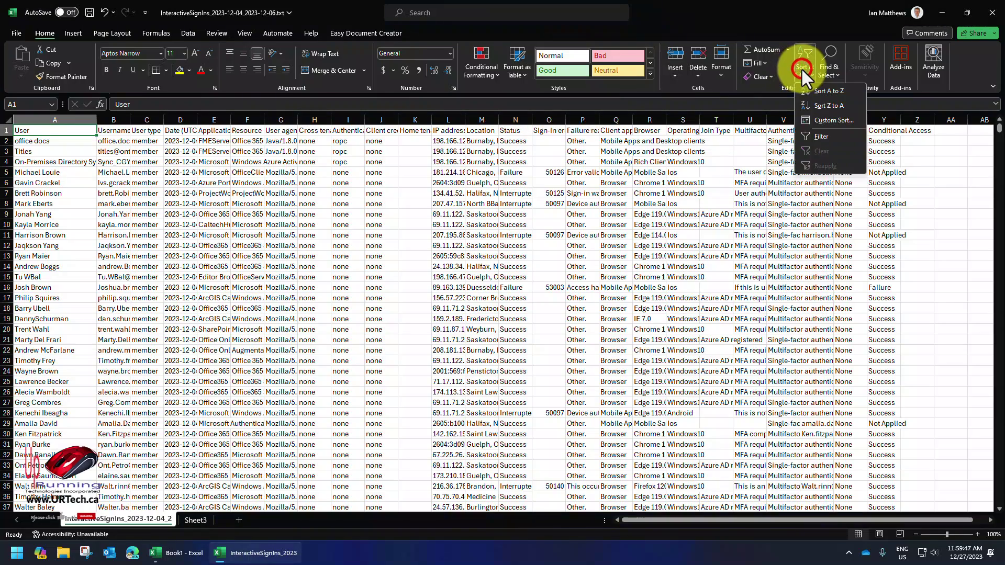
click(818, 95)
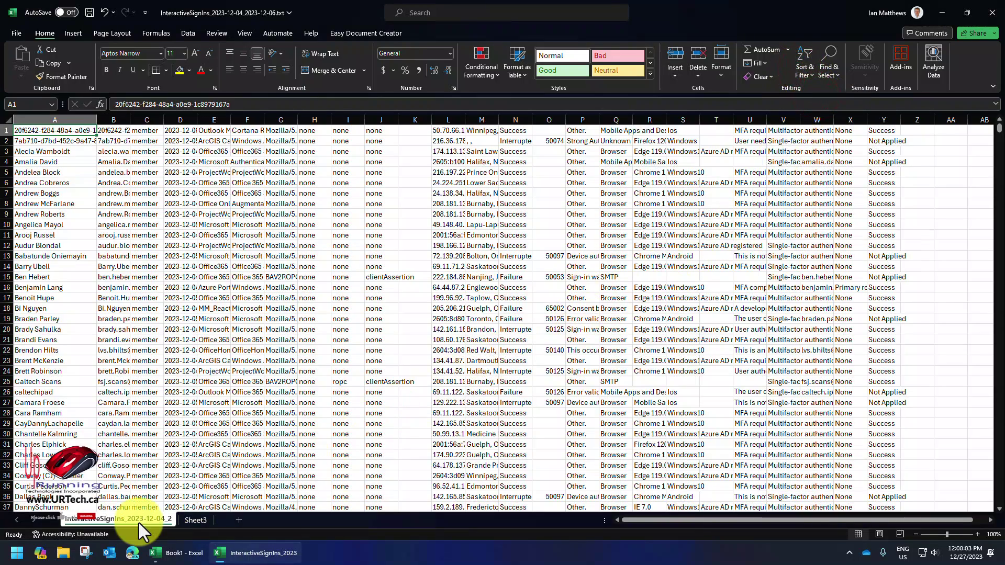
Step: Insert a Pareto chart from Sheet3's User/Count table and stretch it wider on both sides
click(196, 520)
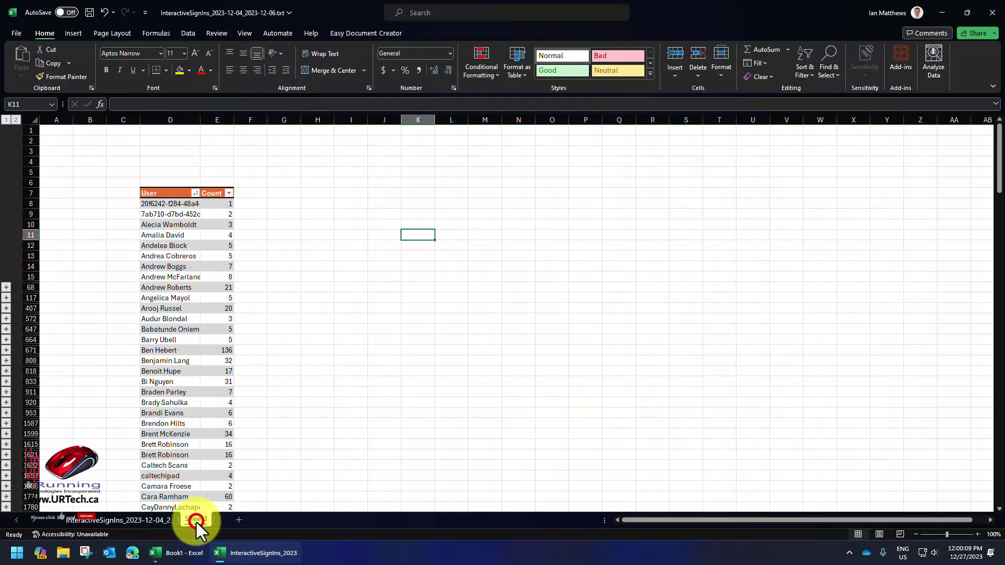
click(170, 371)
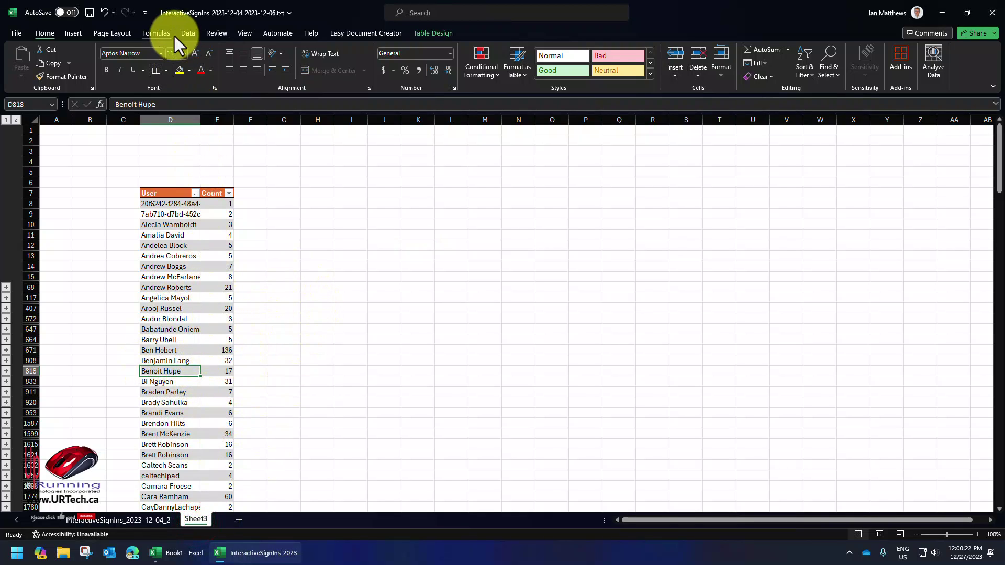
click(76, 34)
click(305, 62)
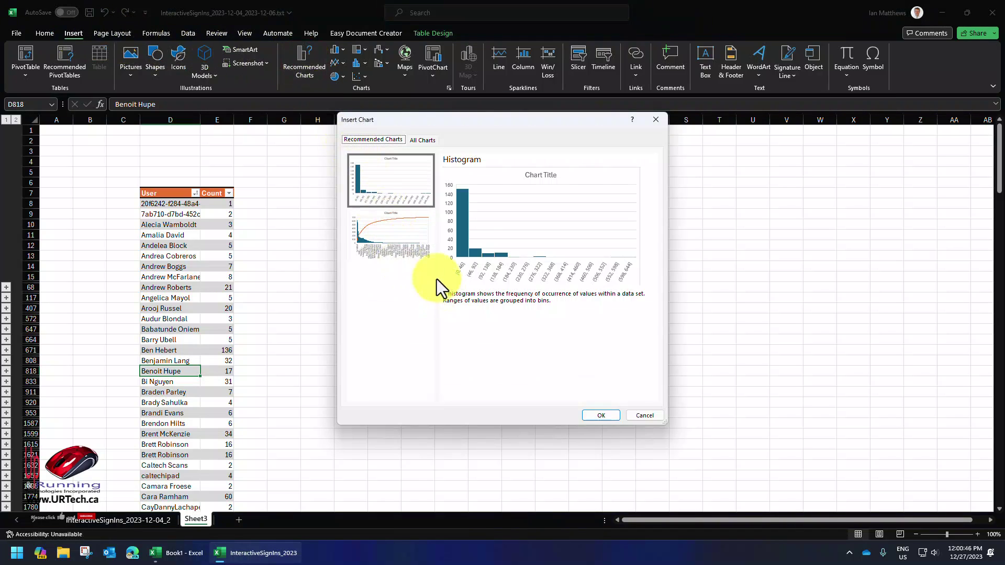
click(394, 238)
click(602, 418)
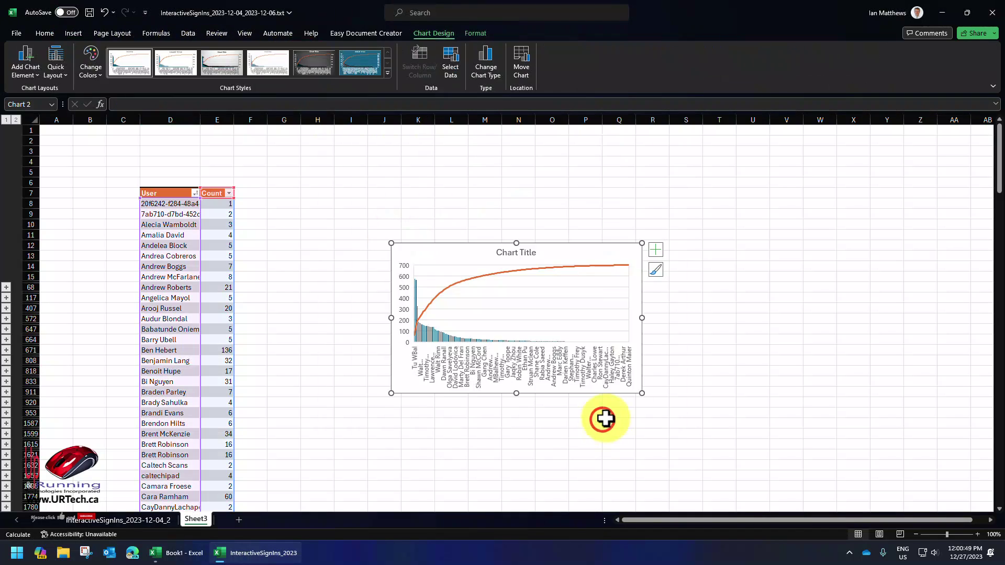
drag(641, 318, 914, 317)
drag(391, 318, 168, 303)
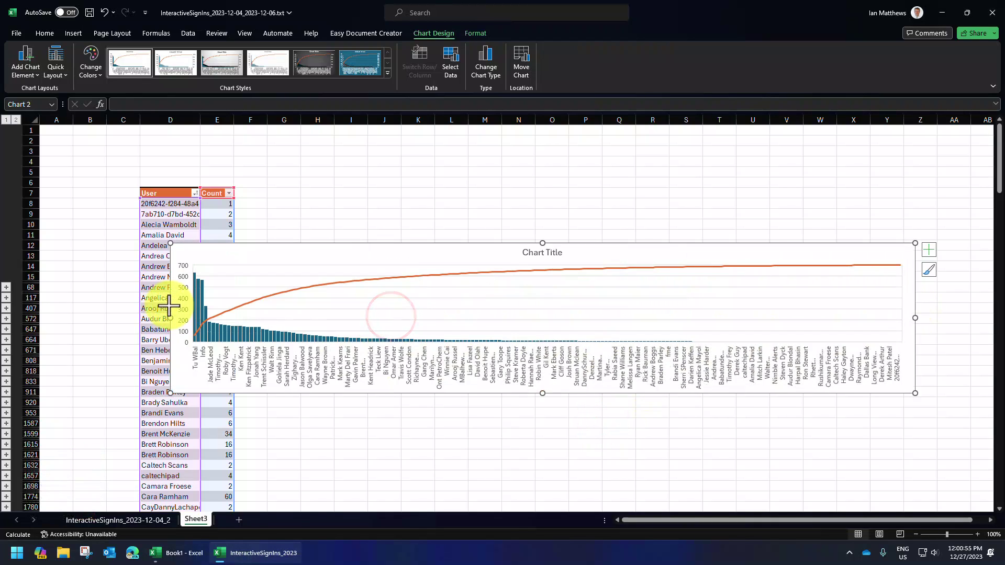